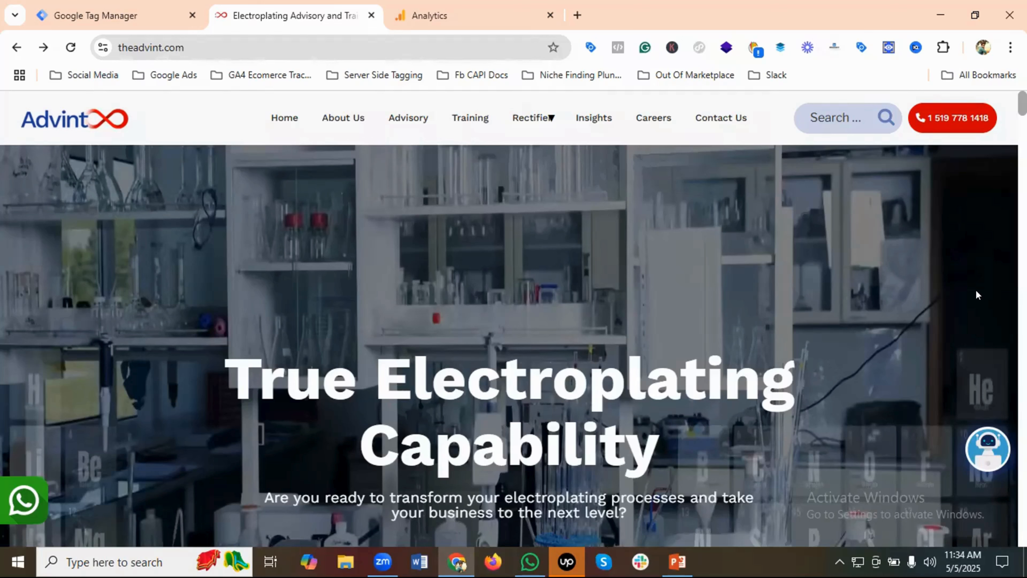
Follow the LinkedIn outbound link in the theadvint.com footer and go back to the website
scroll(514, 319, "down", 15)
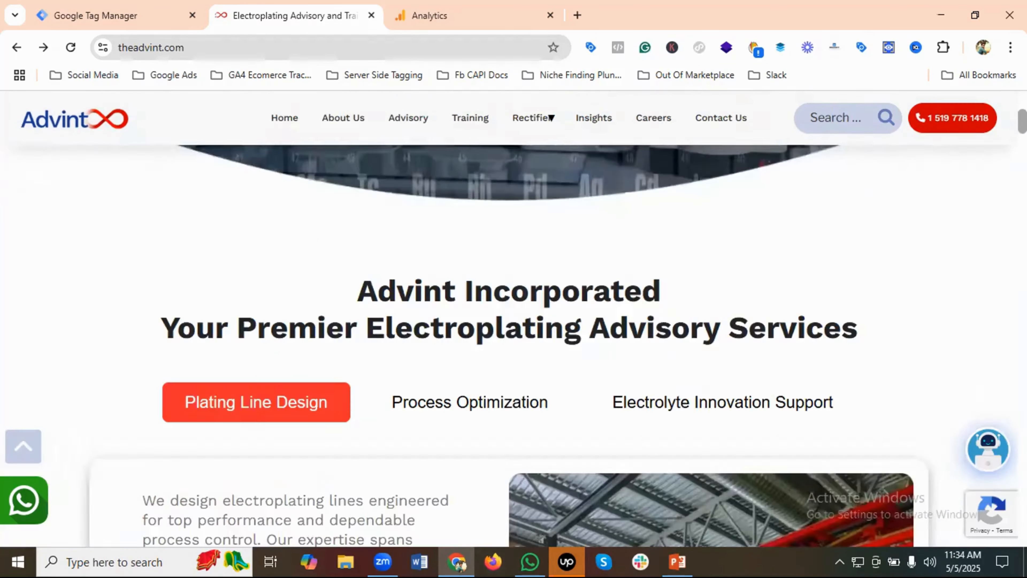
scroll(514, 320, "down", 5)
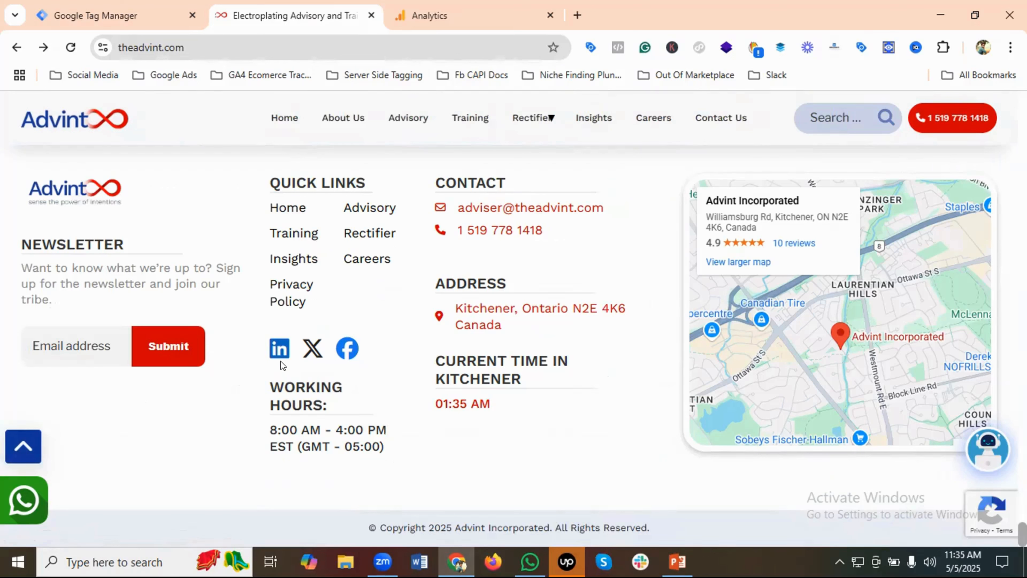
left_click(282, 348)
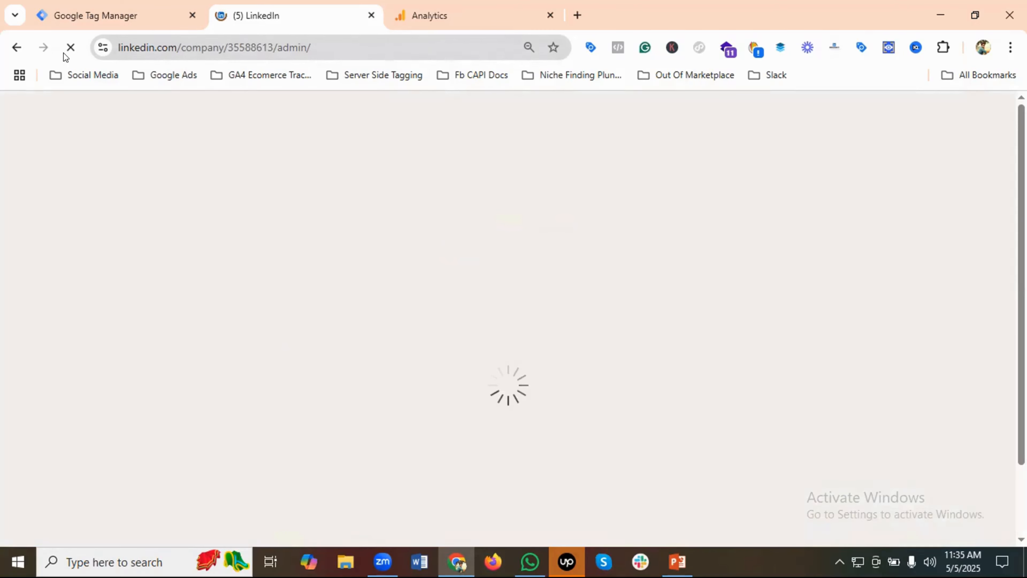
left_click(16, 48)
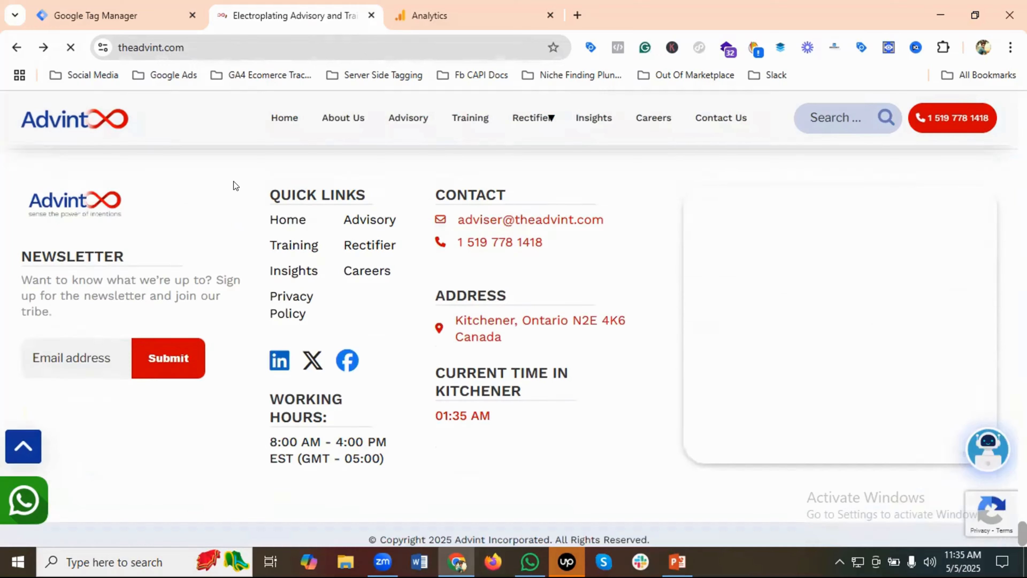
Switch to Google Tag Manager and review the list of tags in the theadvint.com container
key("ctrl+shift+Tab")
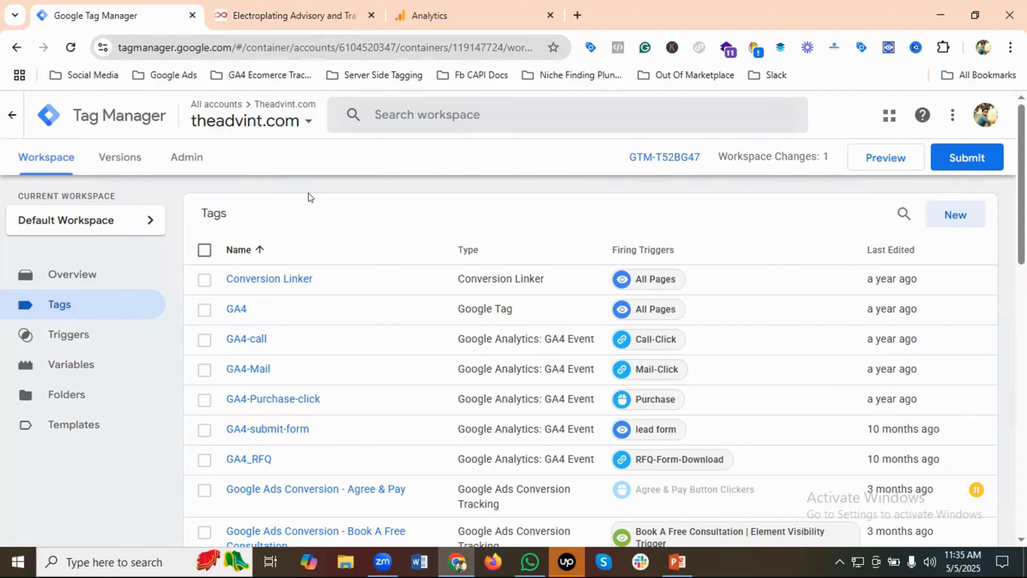
scroll(316, 344, "down", 15)
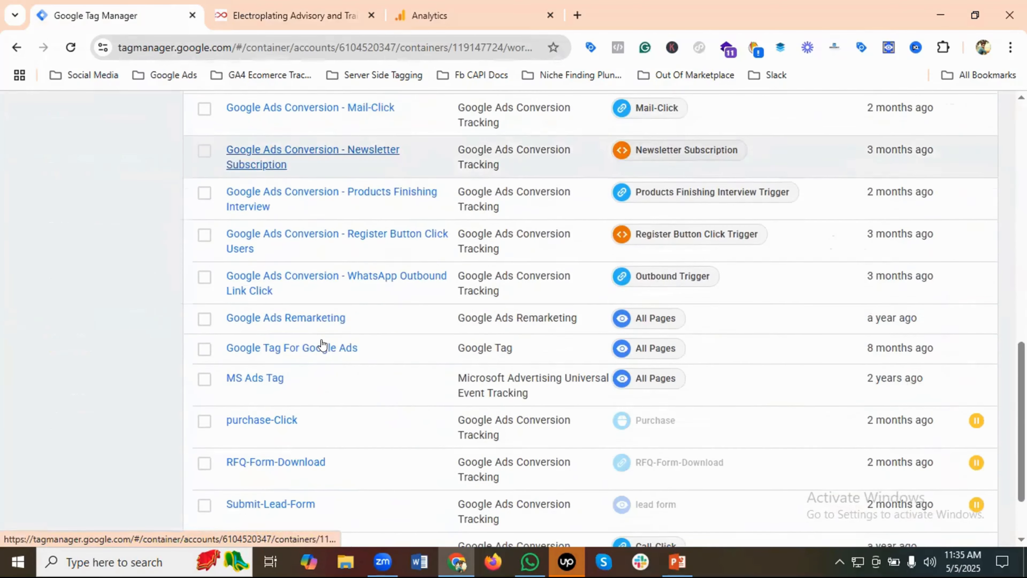
scroll(322, 344, "up", 15)
Switch to Google Analytics, close the web stream details and open the Home page of the Advint - GA4 property
left_click(430, 15)
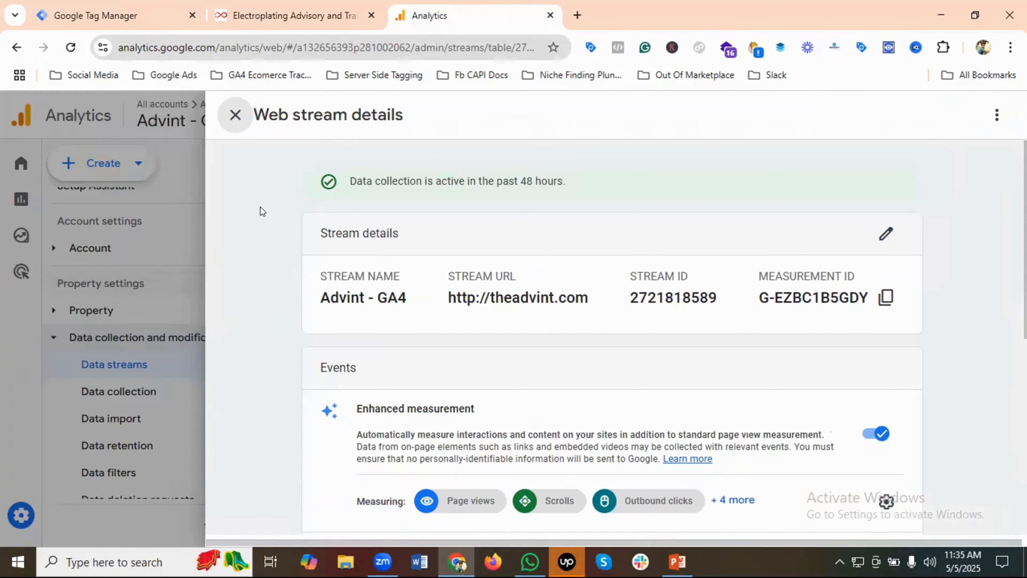
left_click(235, 115)
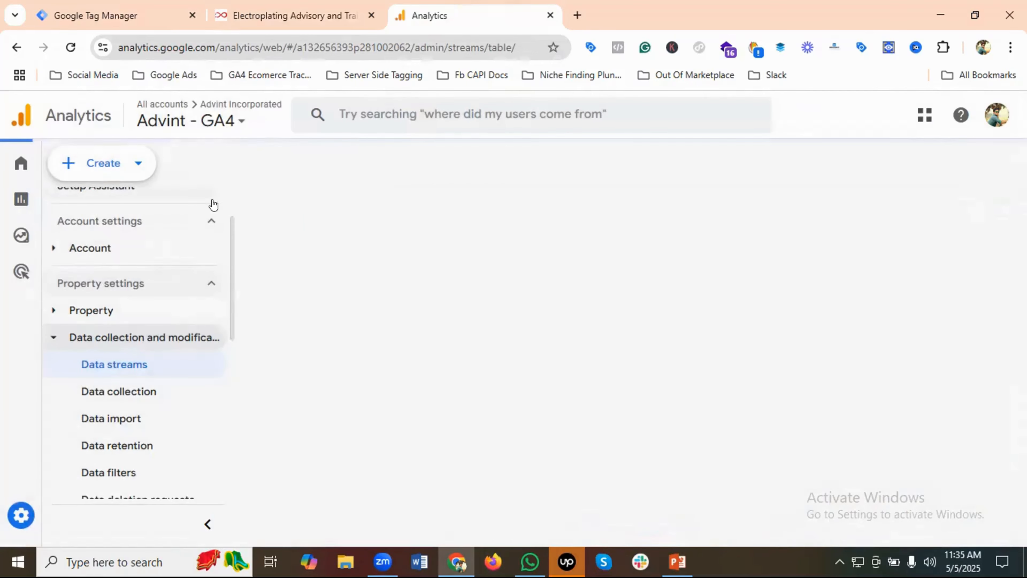
mouse_move(49, 166)
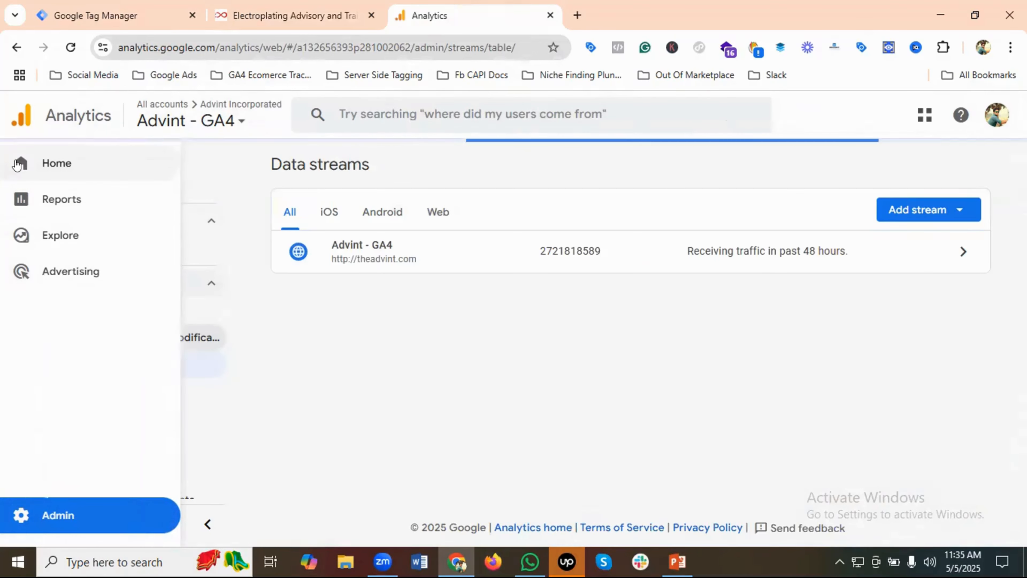
left_click(89, 163)
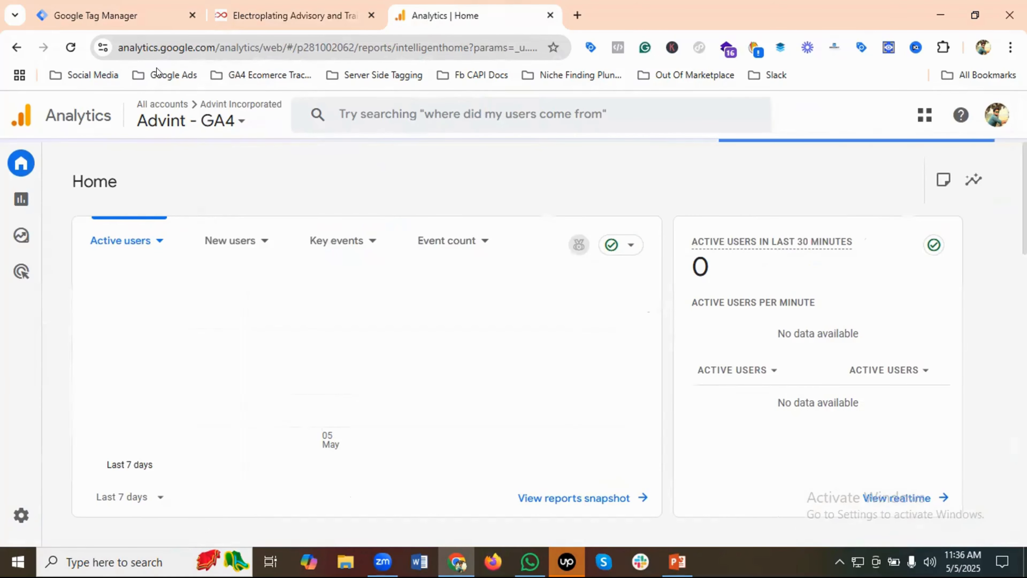
In Google Tag Manager, start a new user-defined variable and name it "Outbound Variable ."
left_click(97, 15)
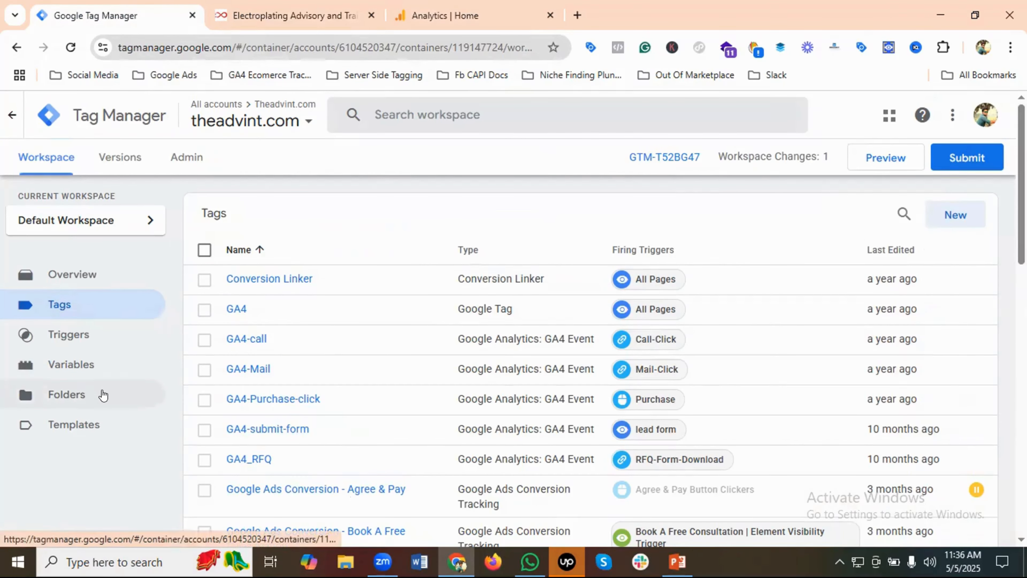
left_click(75, 366)
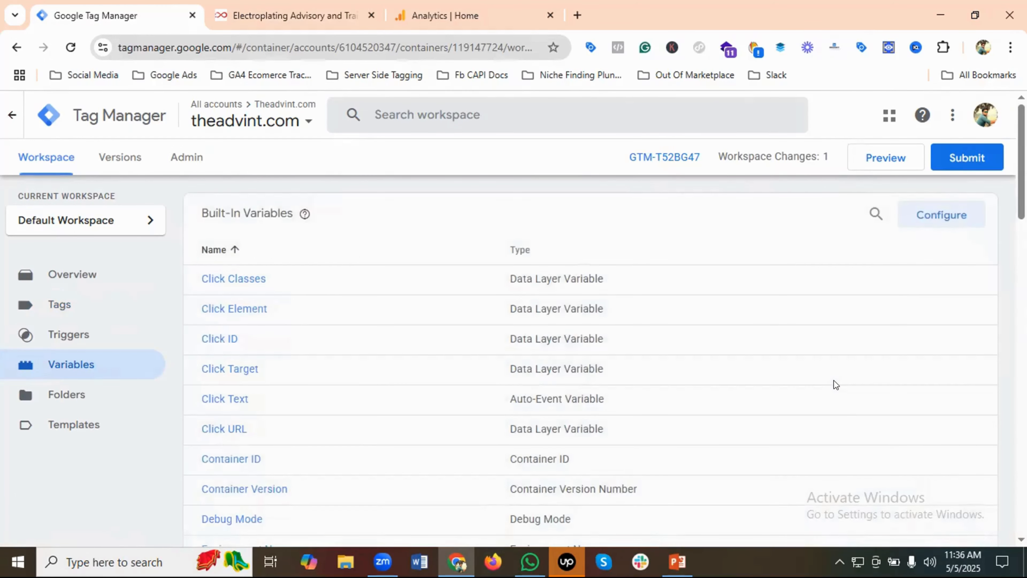
scroll(835, 381, "down", 20)
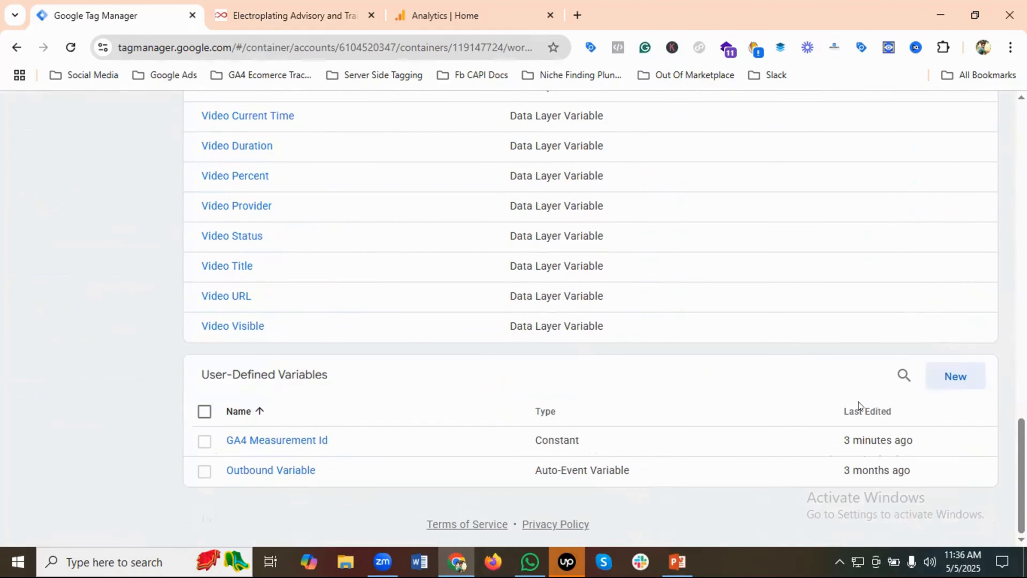
left_click(956, 377)
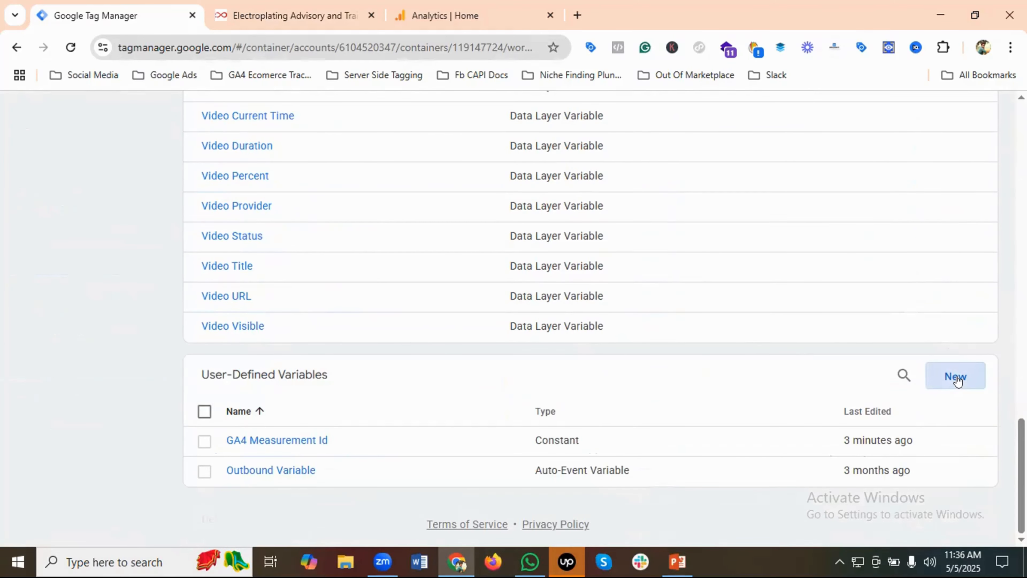
left_click(283, 114)
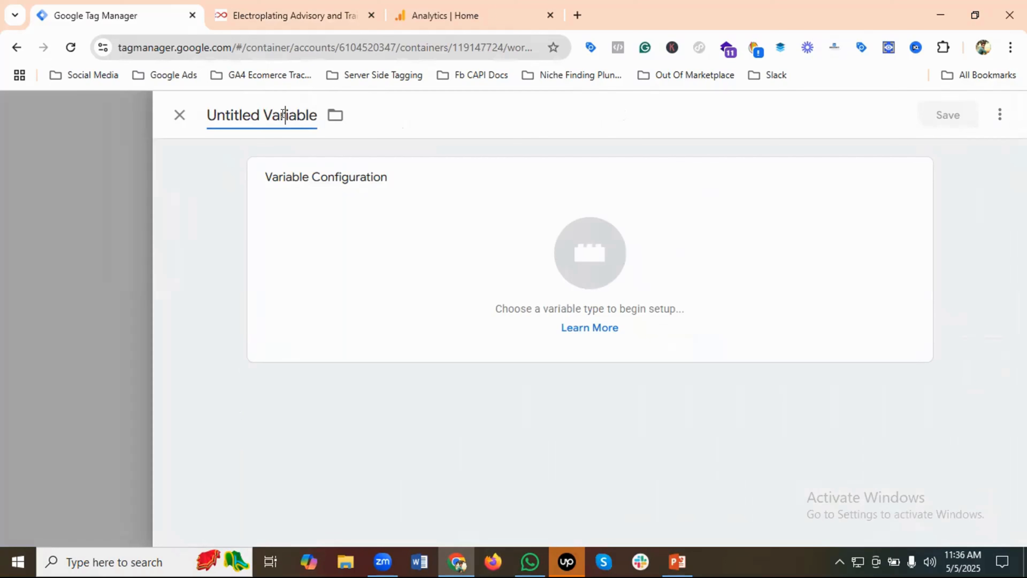
triple_click(281, 115)
key("BackSpace")
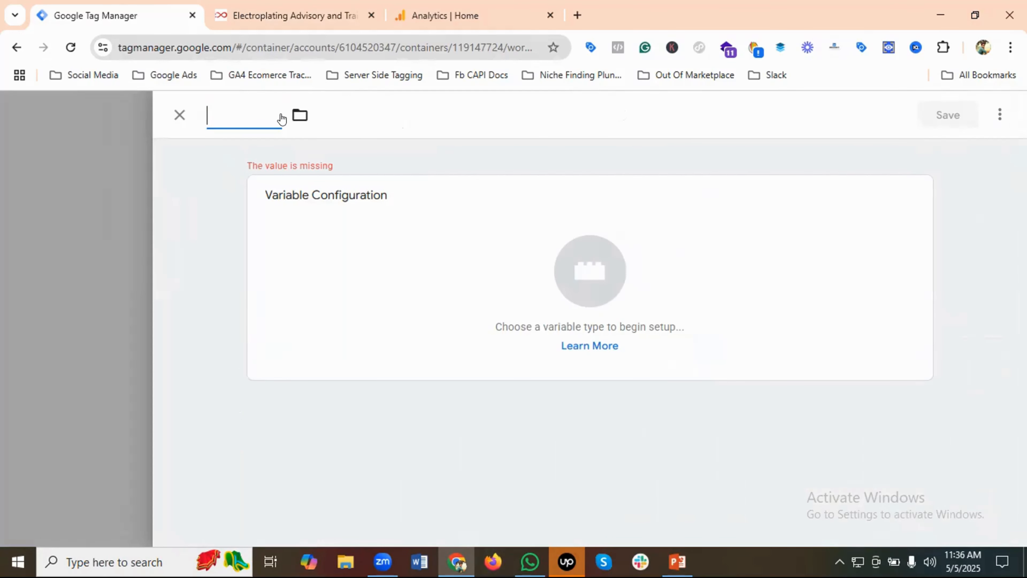
type("Out")
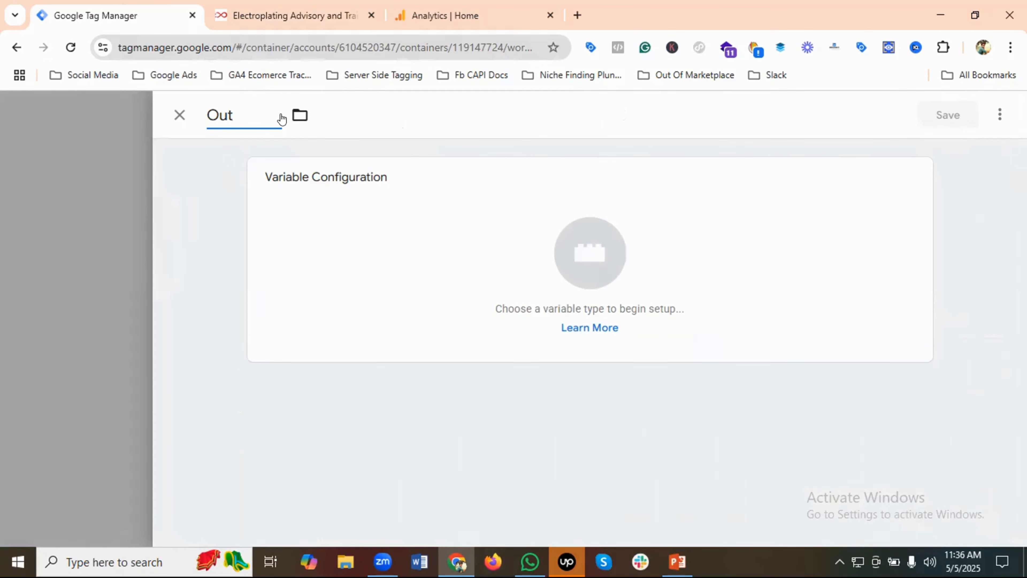
type("bound Vari")
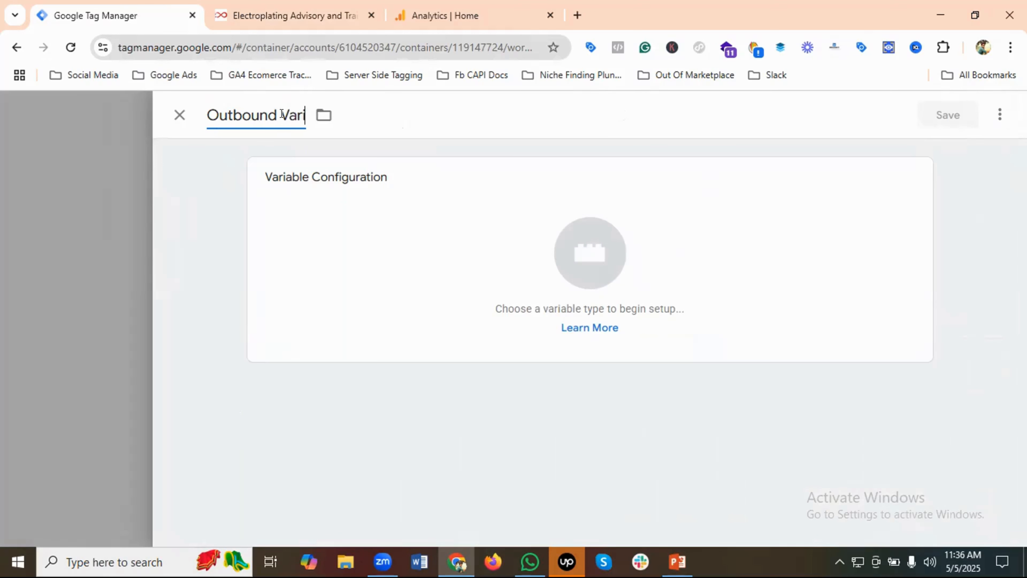
type("able .")
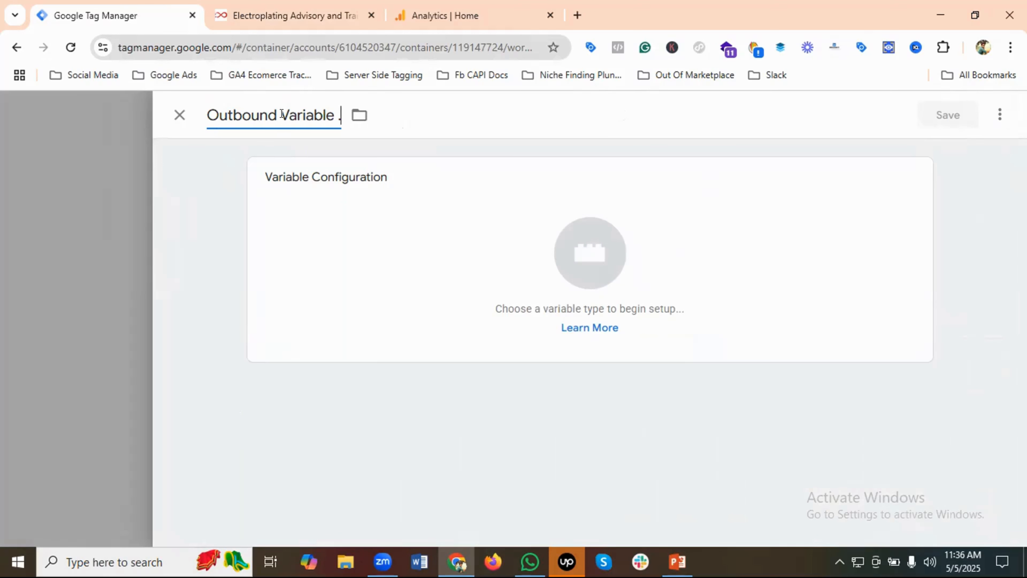
Configure the variable as an Auto-Event Variable with variable type Element URL and component type Is Outbound, and save it
left_click(598, 236)
scroll(791, 360, "down", 5)
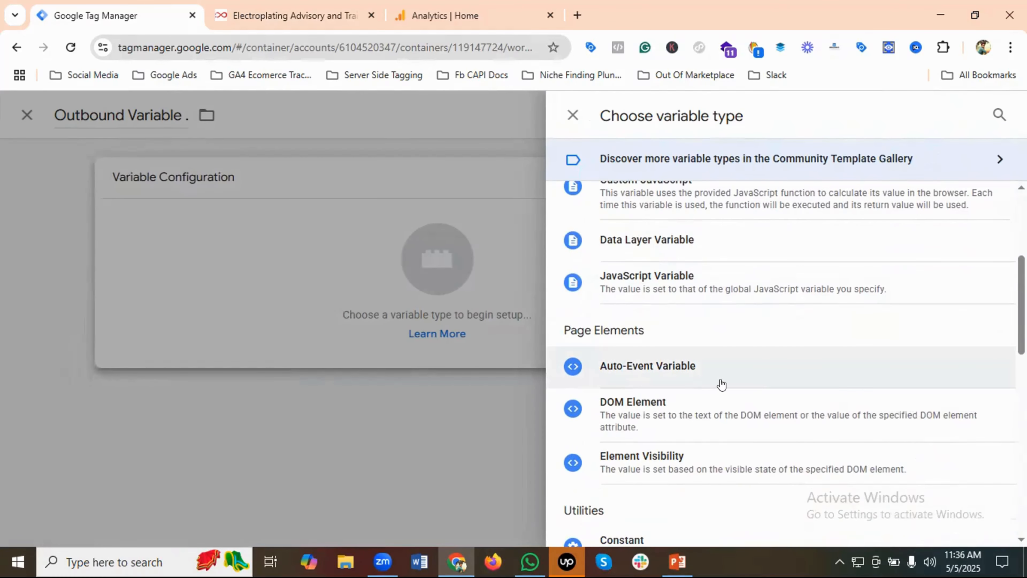
left_click(690, 366)
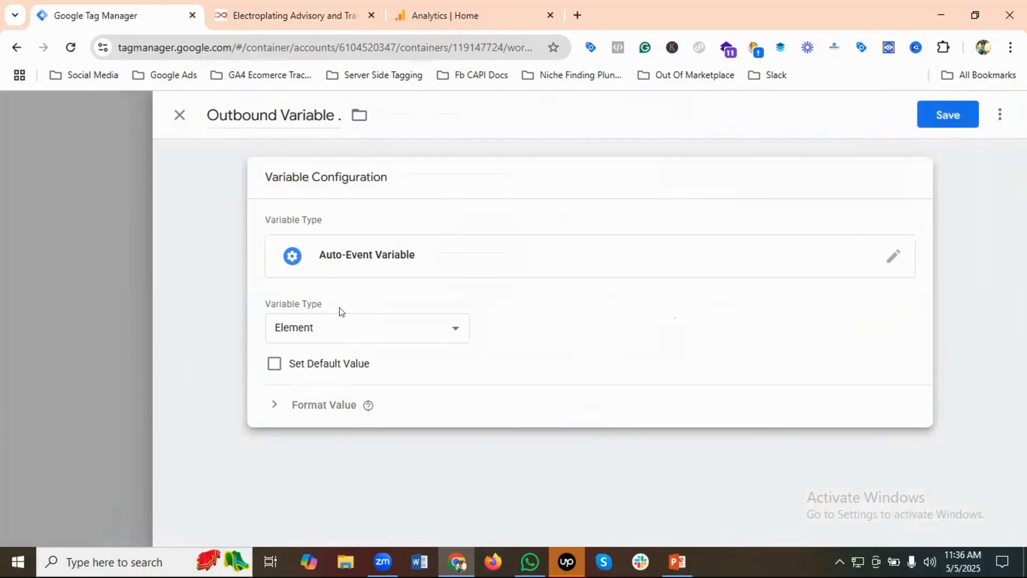
left_click(338, 326)
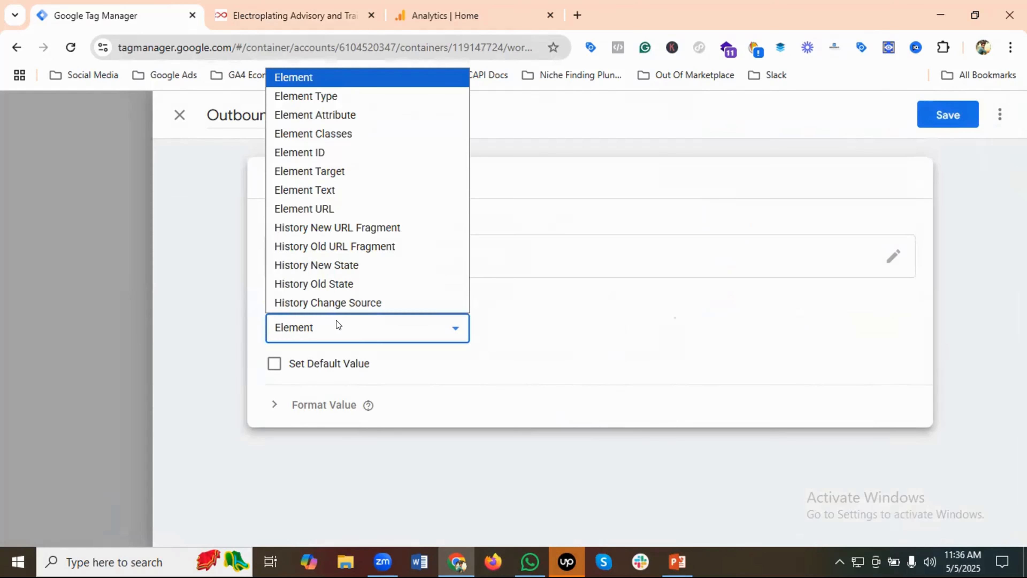
left_click(336, 210)
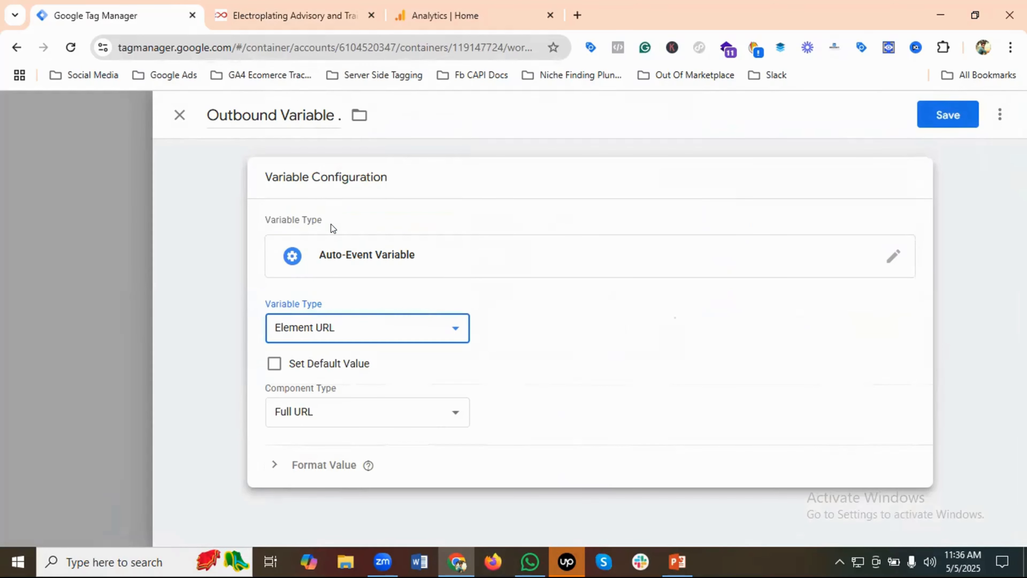
left_click(378, 413)
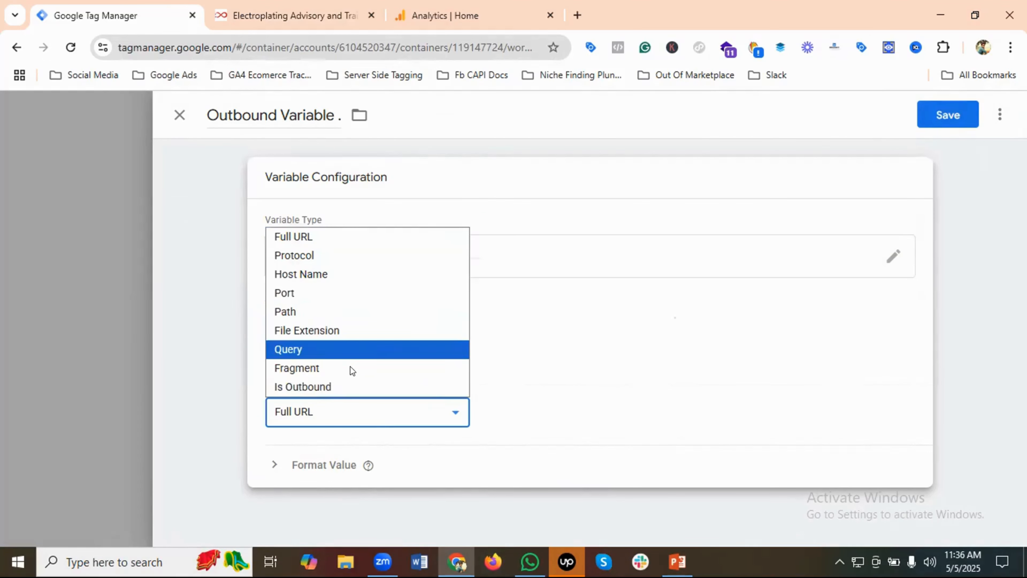
left_click(327, 388)
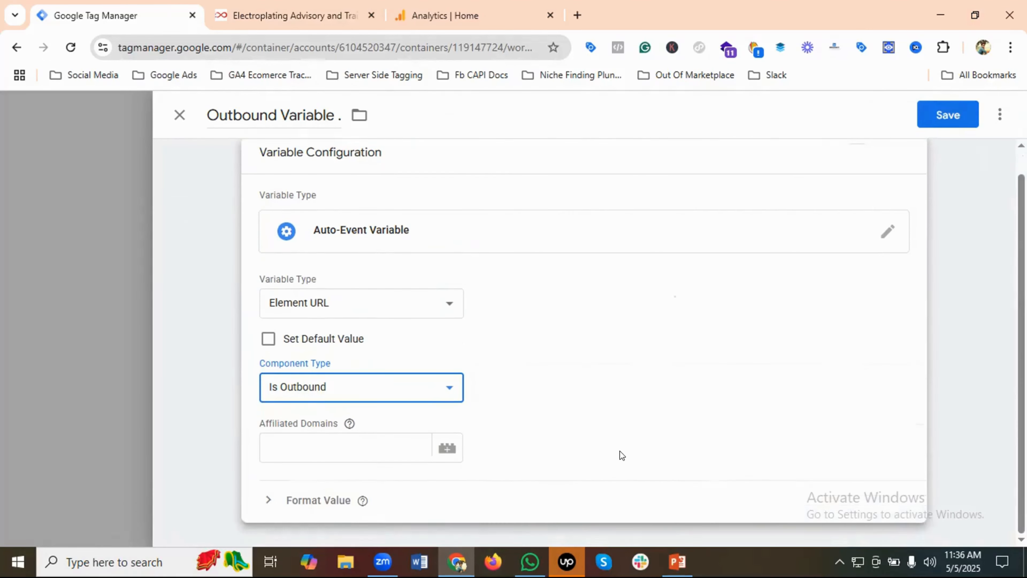
left_click(948, 114)
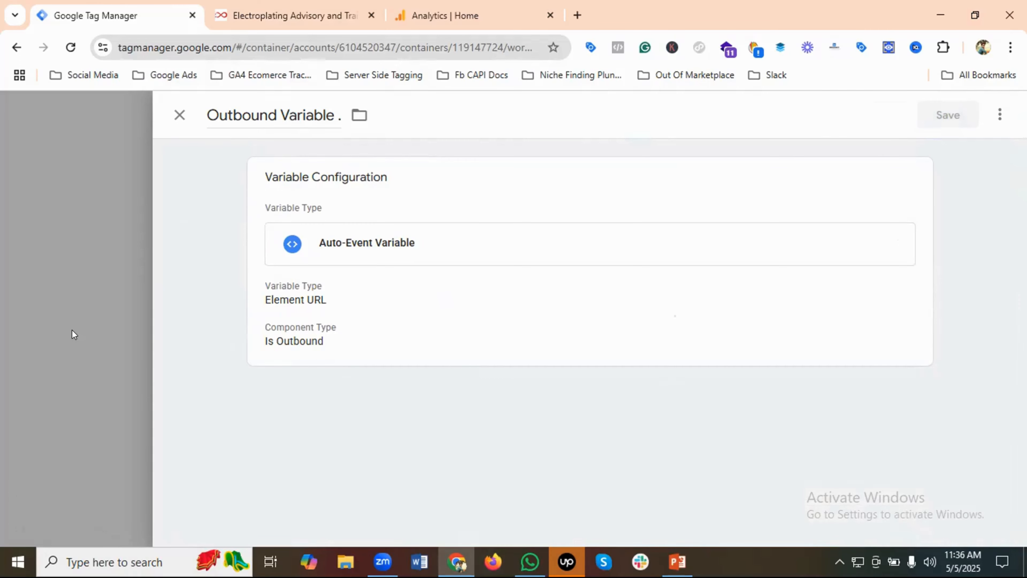
Start a new trigger and name it "Outbound Link Trigger"
scroll(73, 330, "up", 15)
scroll(73, 330, "up", 10)
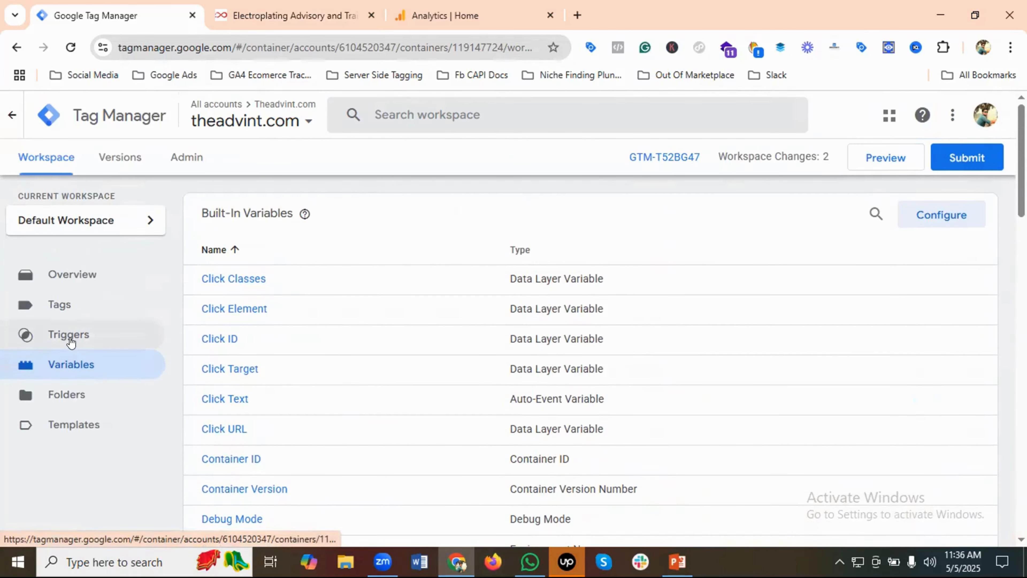
left_click(71, 342)
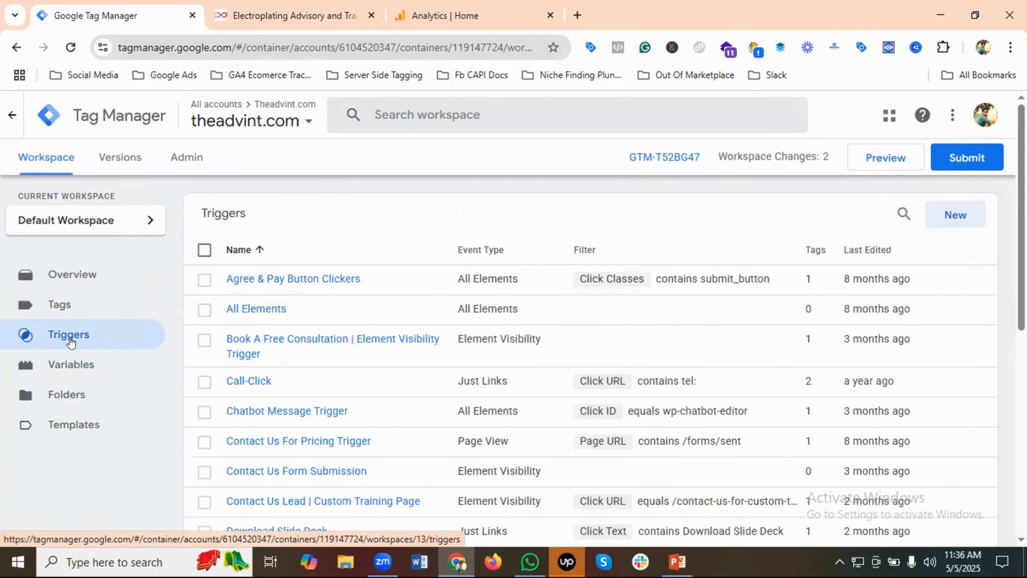
left_click(954, 215)
left_click(239, 115)
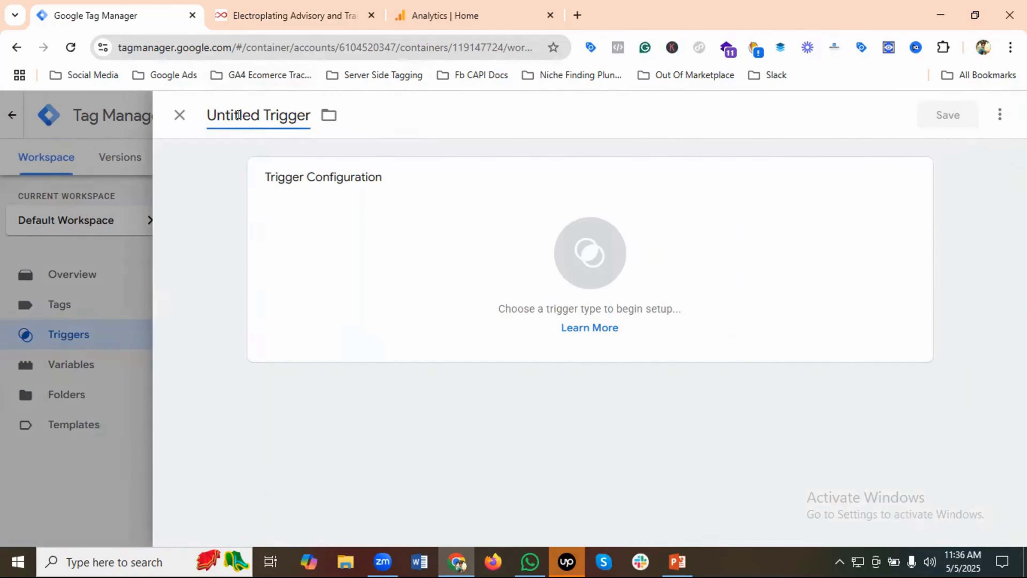
key("ctrl+a")
key("BackSpace")
type("Ou")
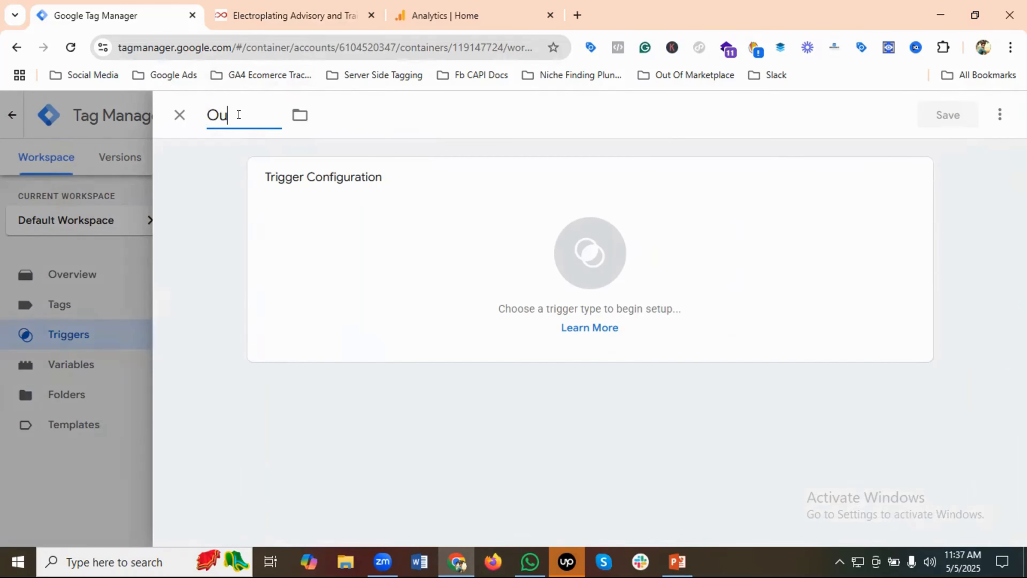
type("tbound Link")
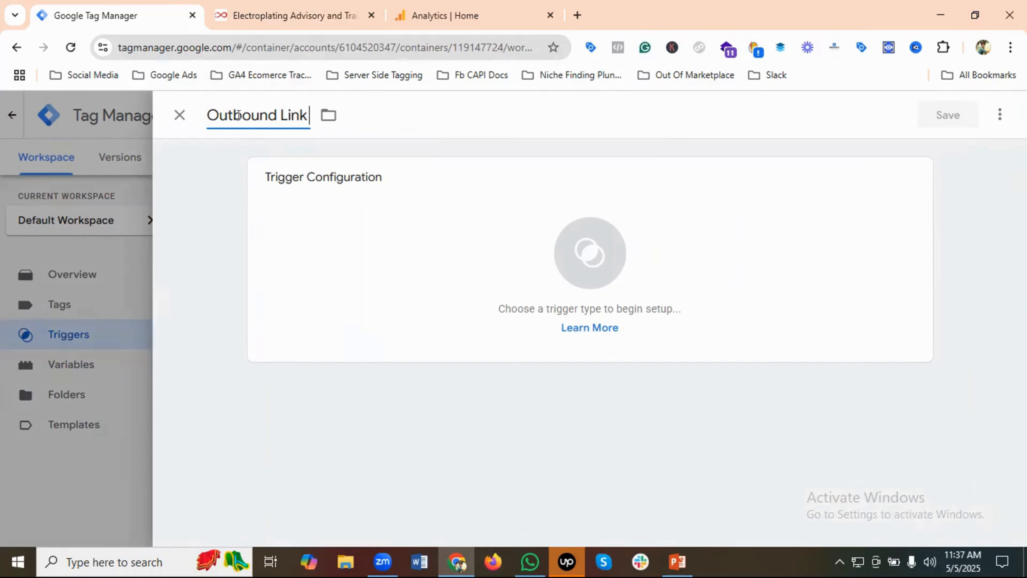
type(" Trigger")
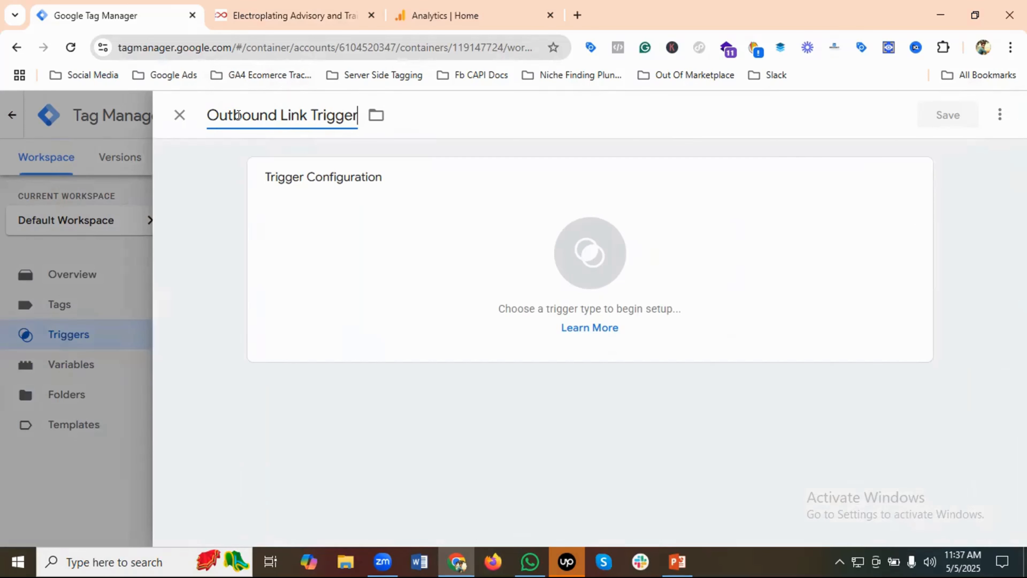
Set the trigger type to Click - Just Links and make it fire on Some Link Clicks
left_click(525, 212)
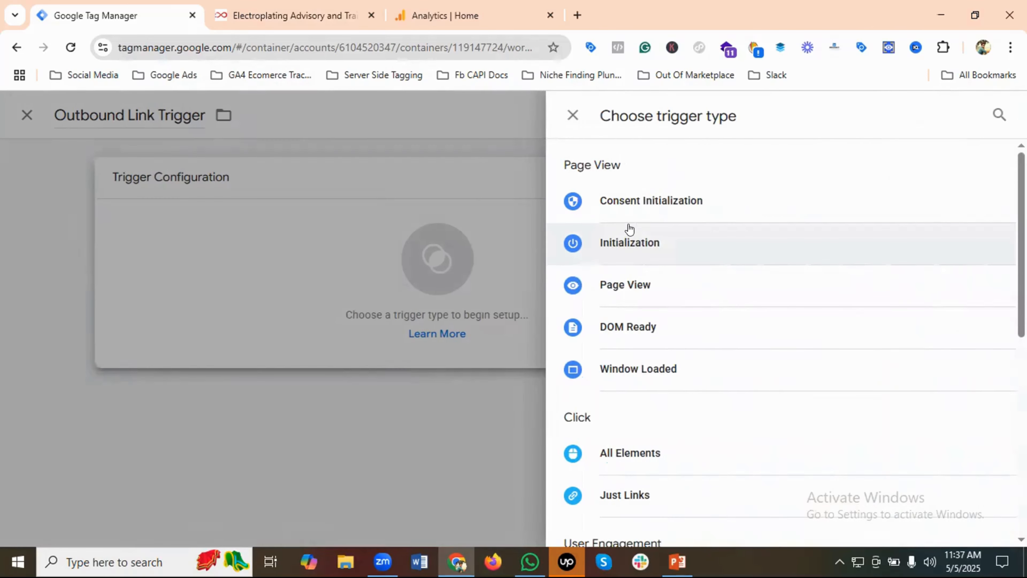
left_click(643, 495)
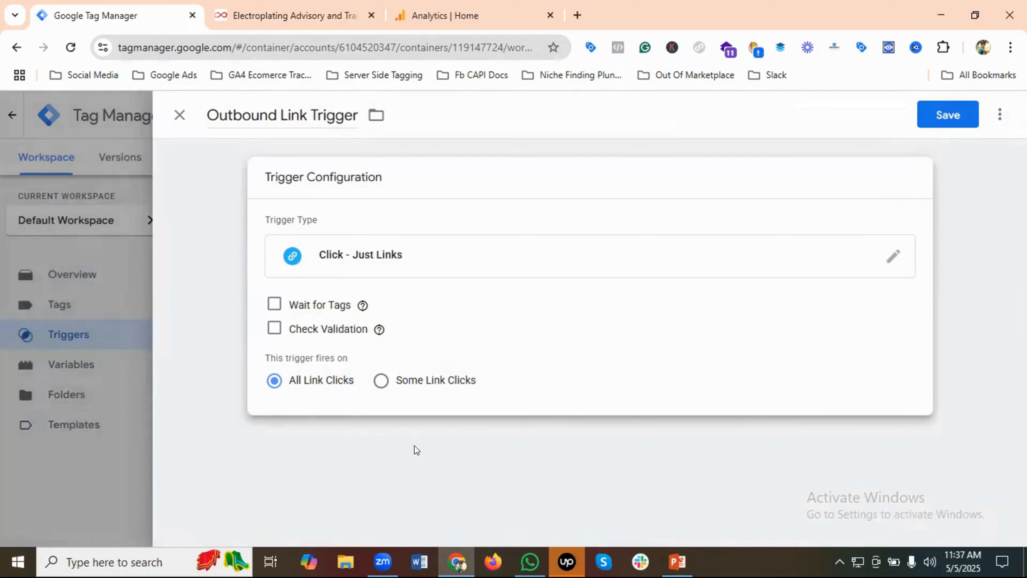
left_click(382, 384)
Add the firing condition {{Outbound Variable .}} equals true and save the trigger
left_click(351, 439)
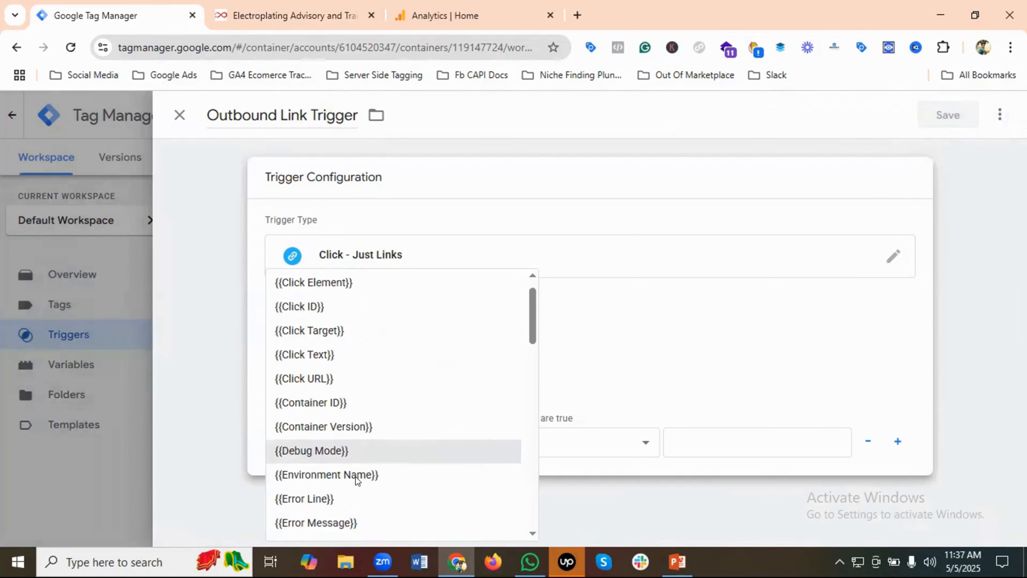
scroll(355, 477, "down", 8)
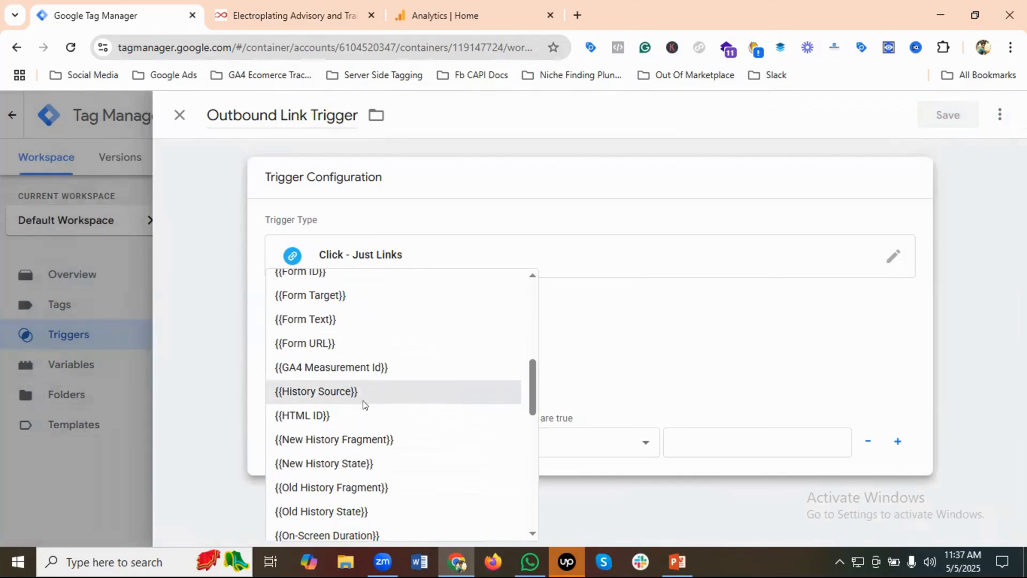
scroll(368, 400, "down", 4)
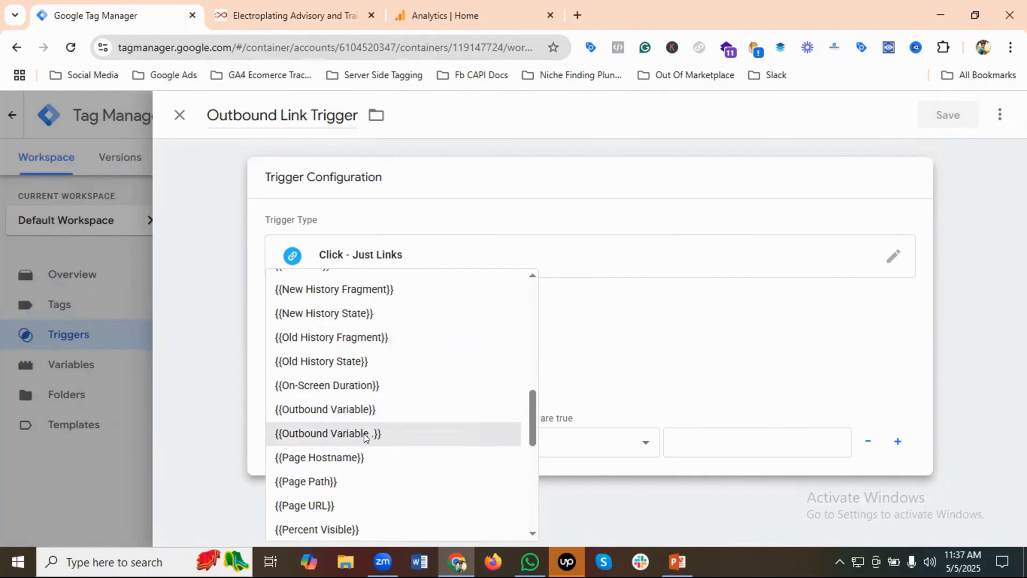
left_click(349, 433)
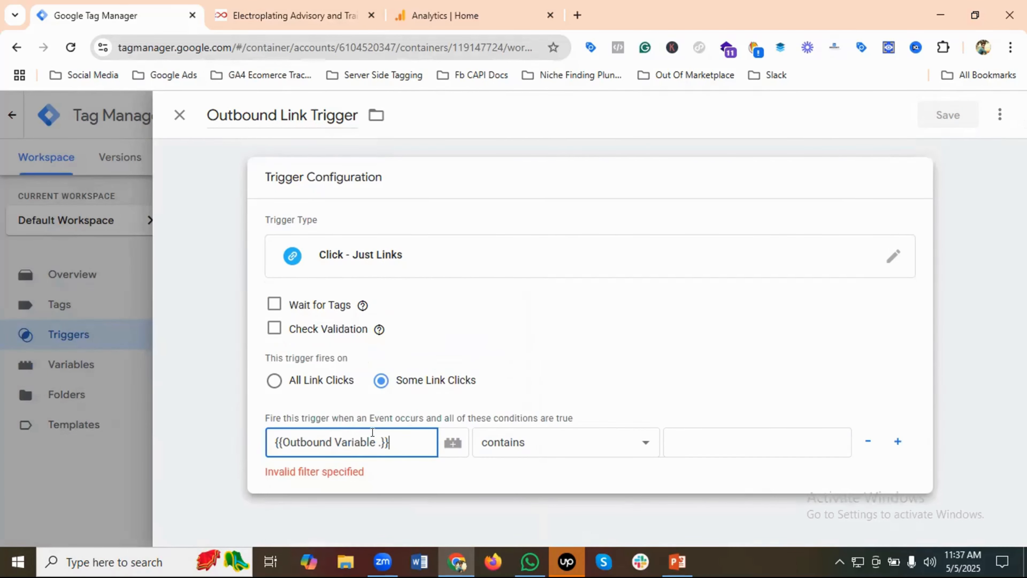
left_click(532, 446)
left_click(498, 86)
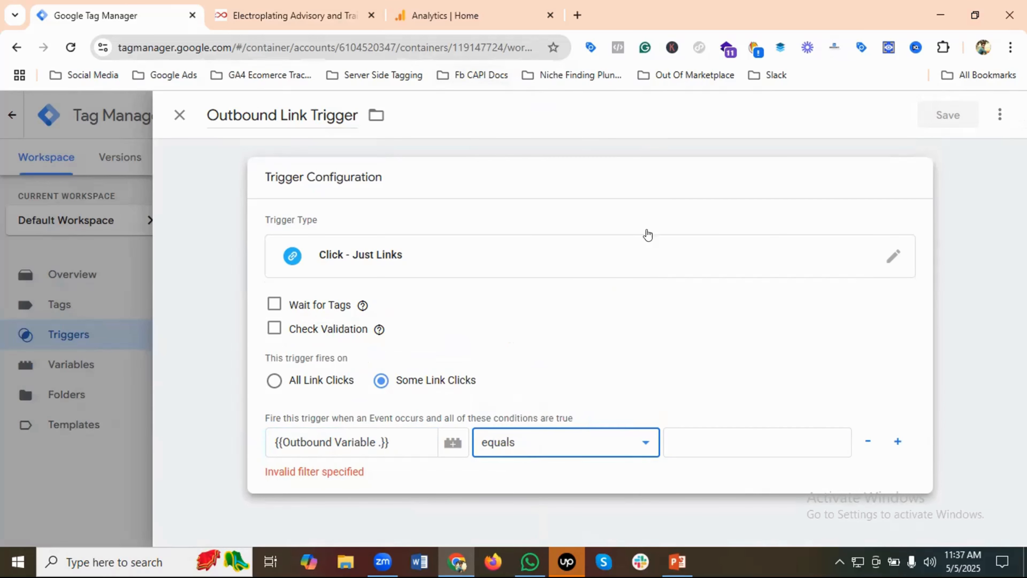
left_click(707, 445)
type("true")
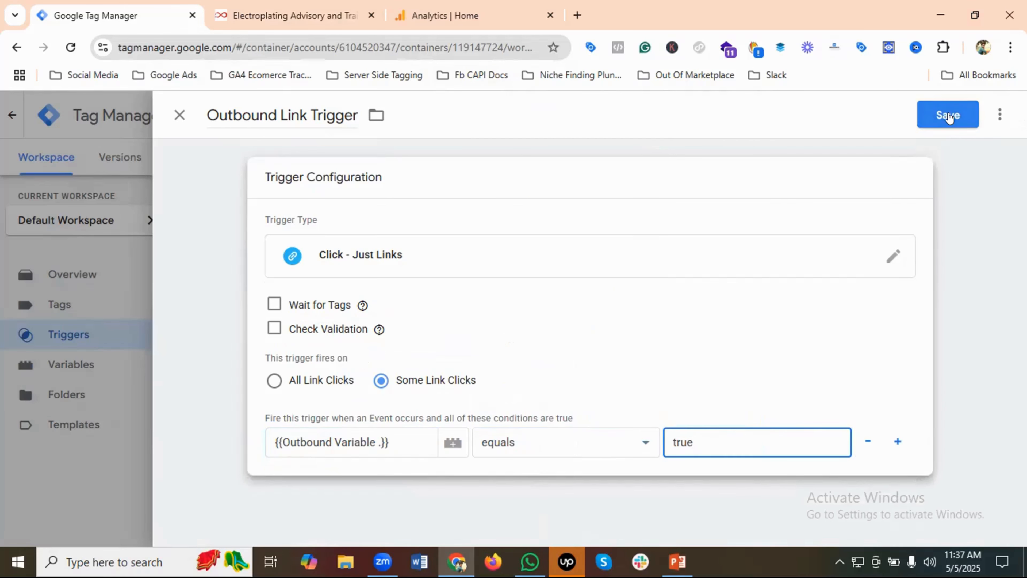
left_click(957, 117)
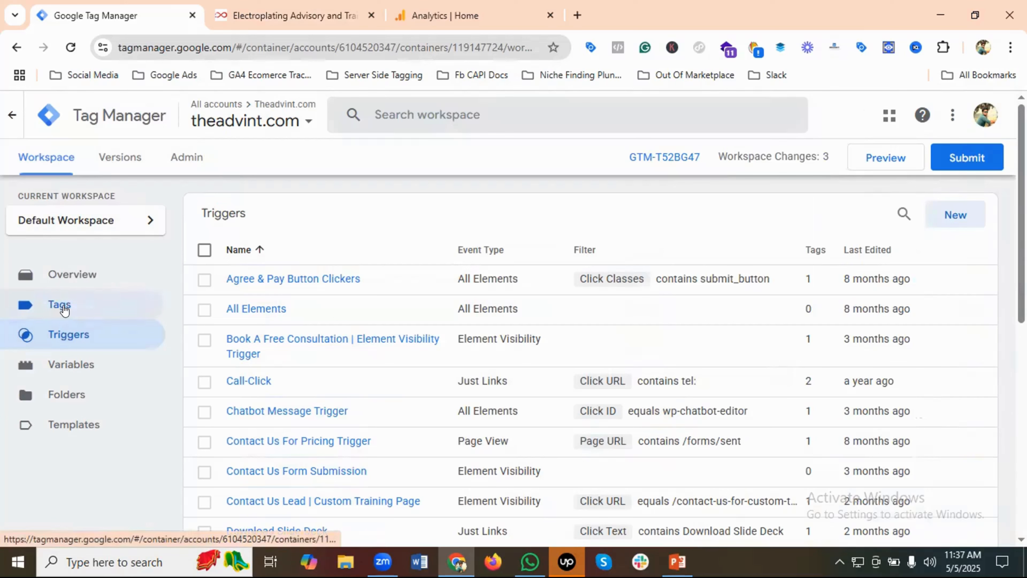
Start a new tag and name it "GA4 Event - Outbound Link"
left_click(64, 310)
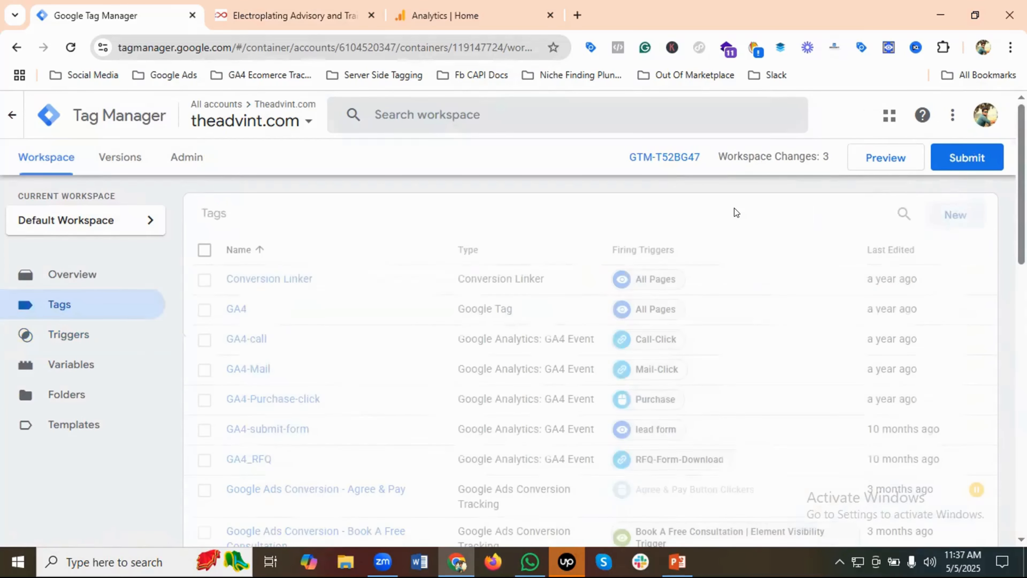
left_click(955, 216)
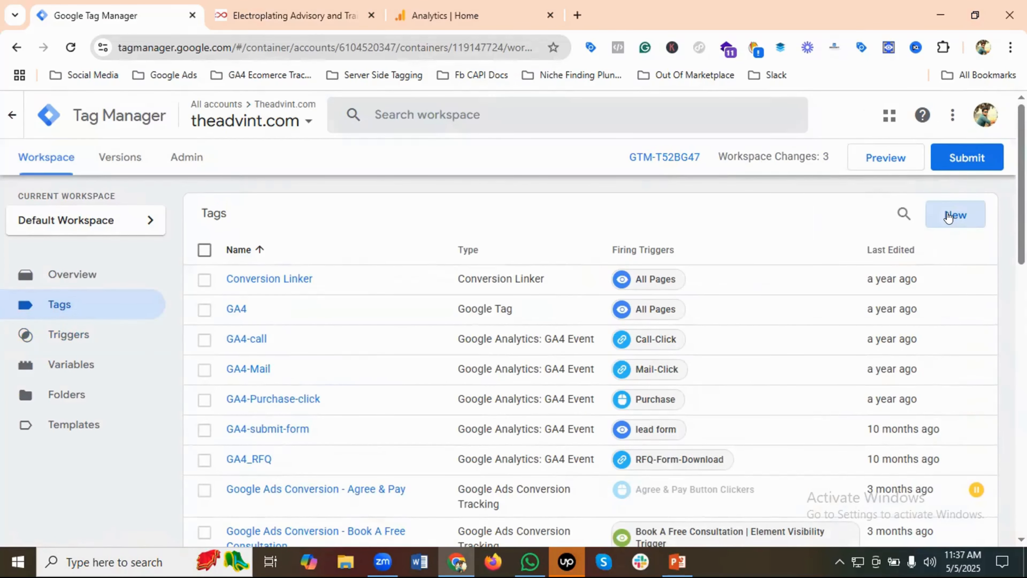
left_click(247, 114)
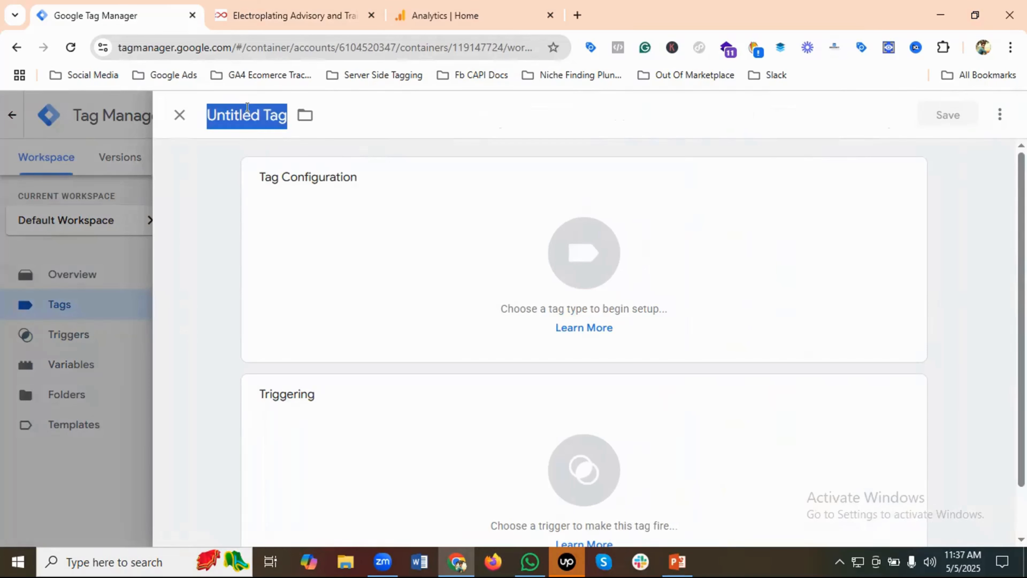
key("BackSpace")
type("GA4")
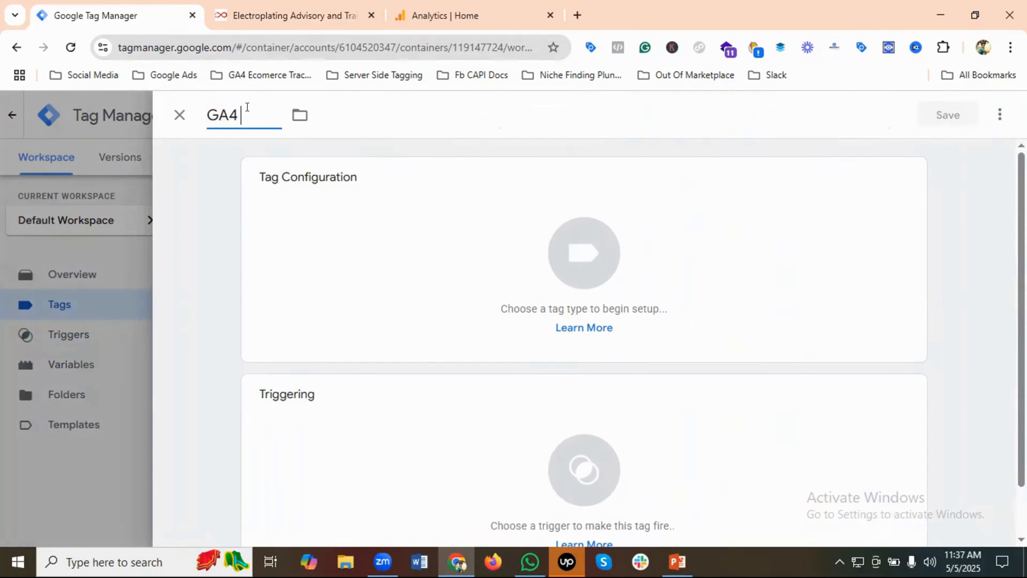
type(" Event - Outb")
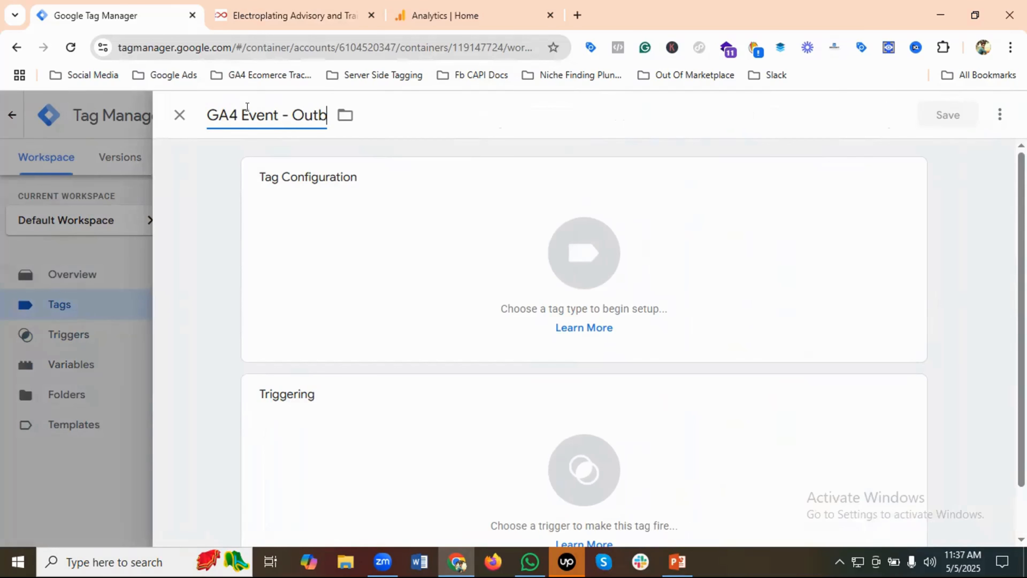
type("ound Li")
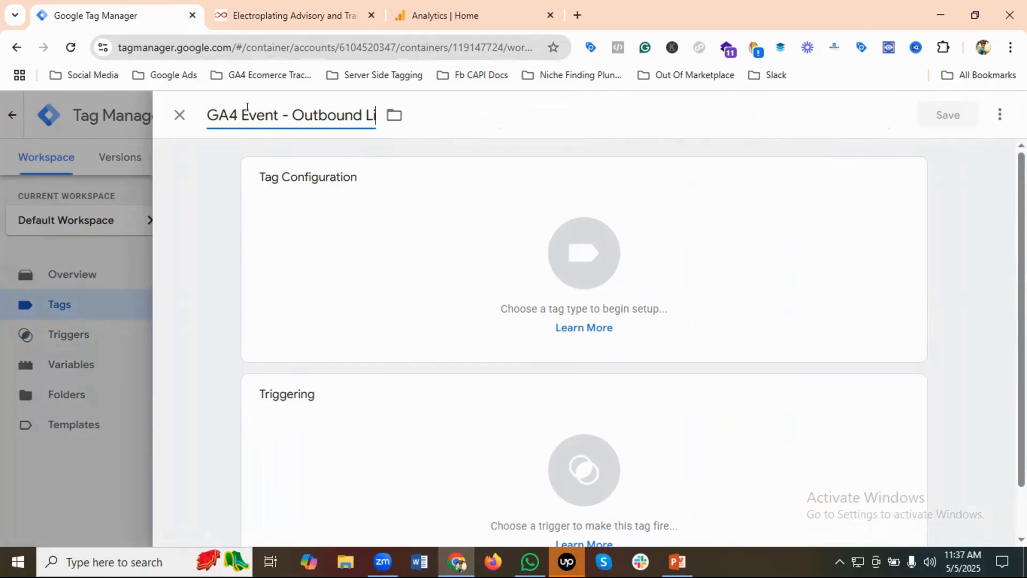
type("nk")
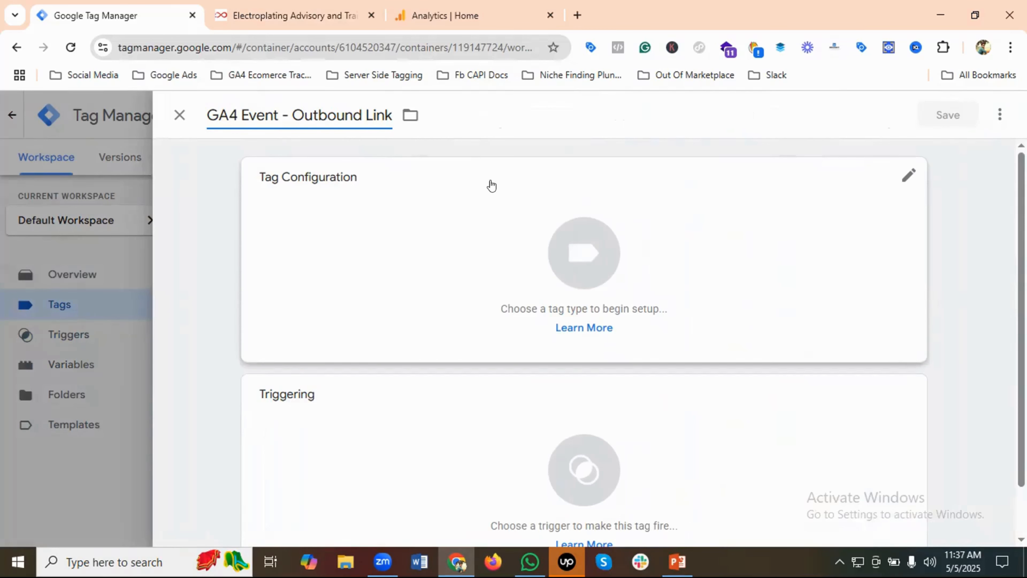
Set the tag type to Google Analytics: GA4 Event
left_click(573, 225)
left_click(581, 227)
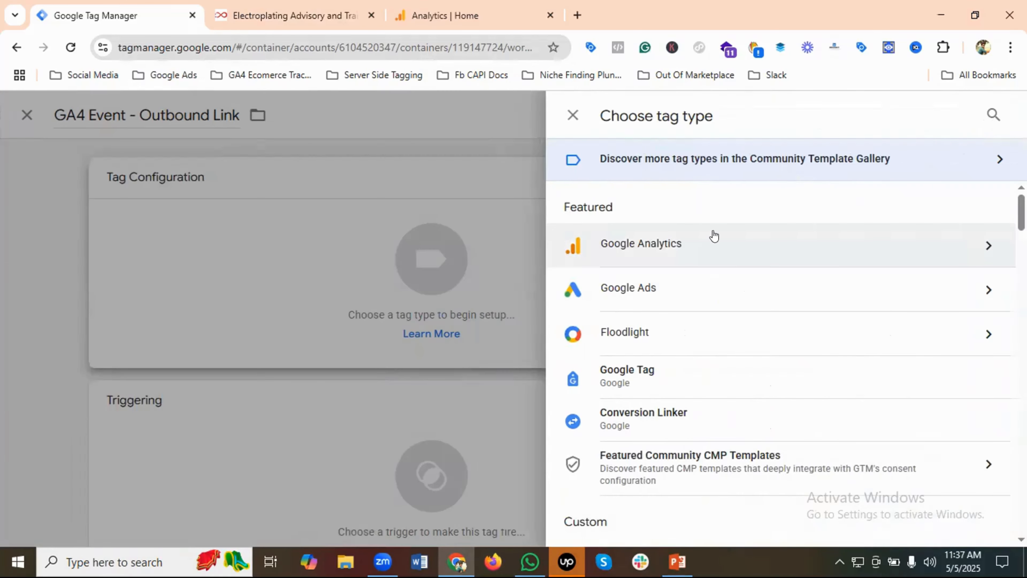
scroll(714, 236, "down", 1)
scroll(707, 228, "up", 1)
left_click(691, 234)
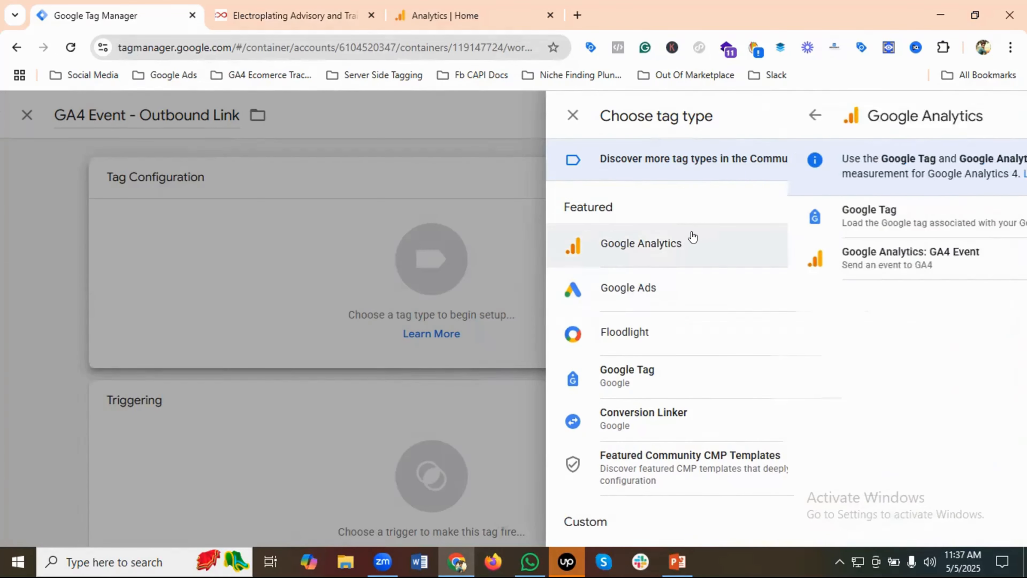
left_click(693, 239)
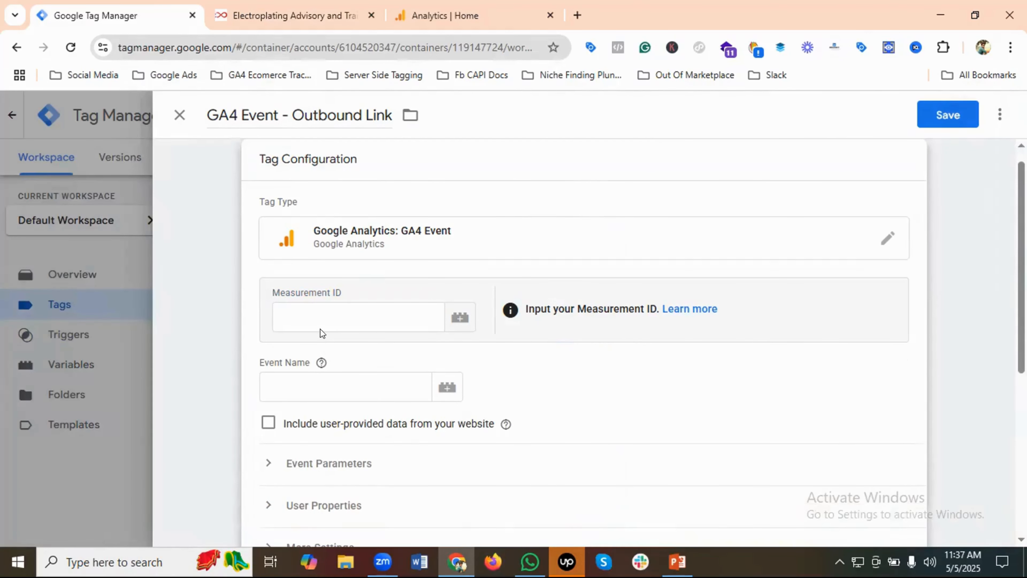
Set the tag's Measurement ID to the {{GA4 Measurement Id}} variable and its event name to ga4_outbound_link
left_click(321, 319)
type("{{")
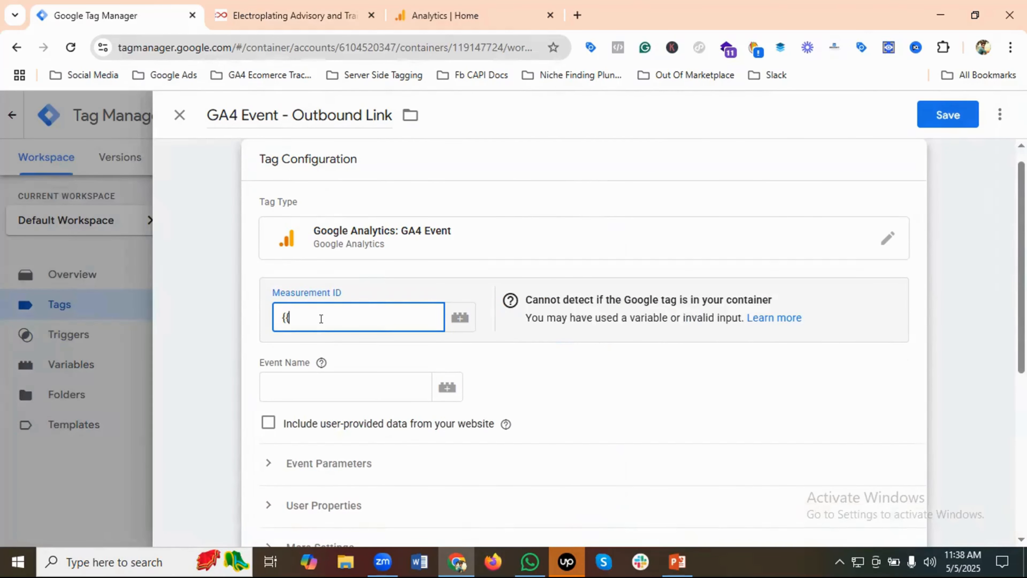
type("GA4")
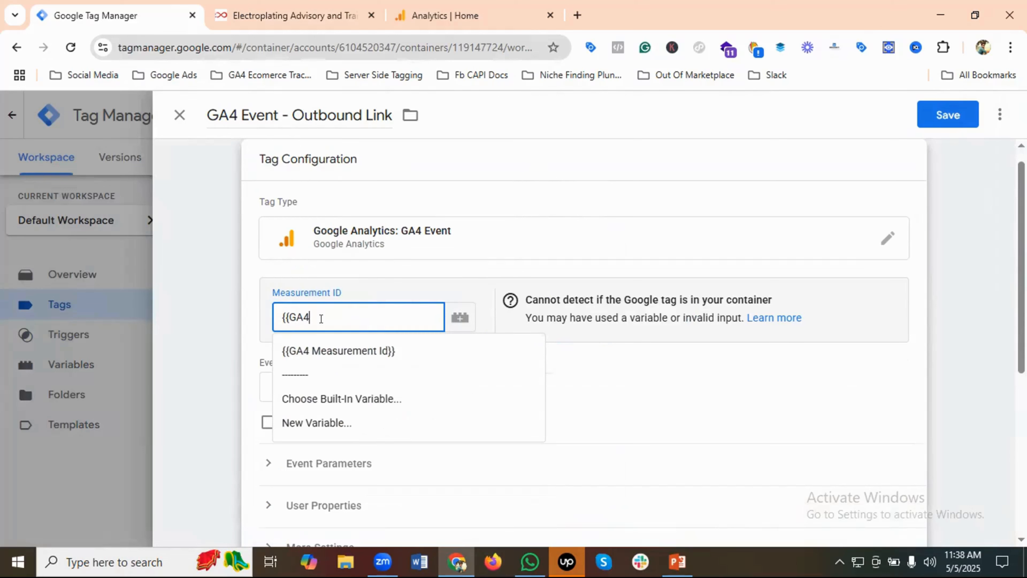
left_click(356, 355)
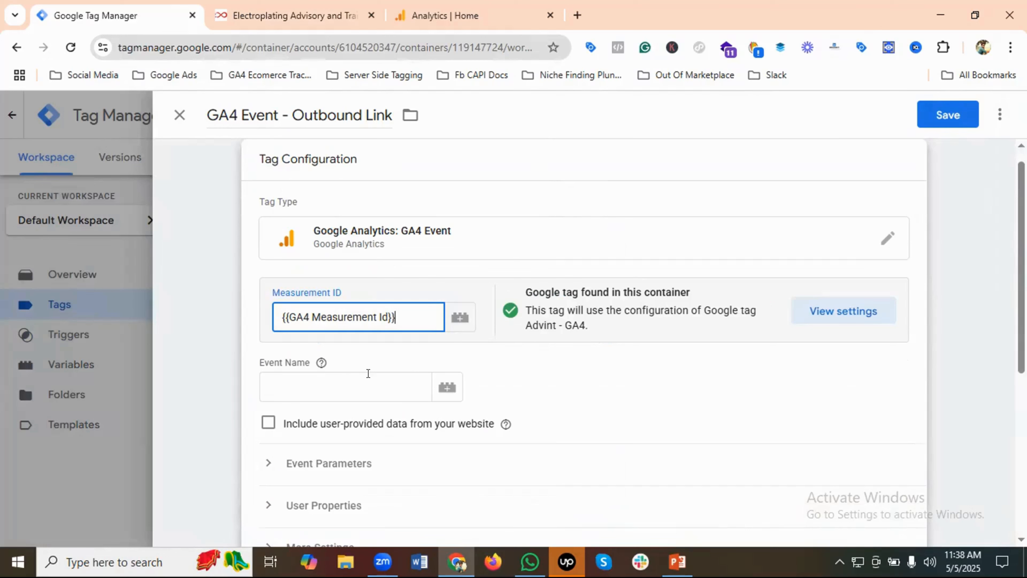
left_click(322, 383)
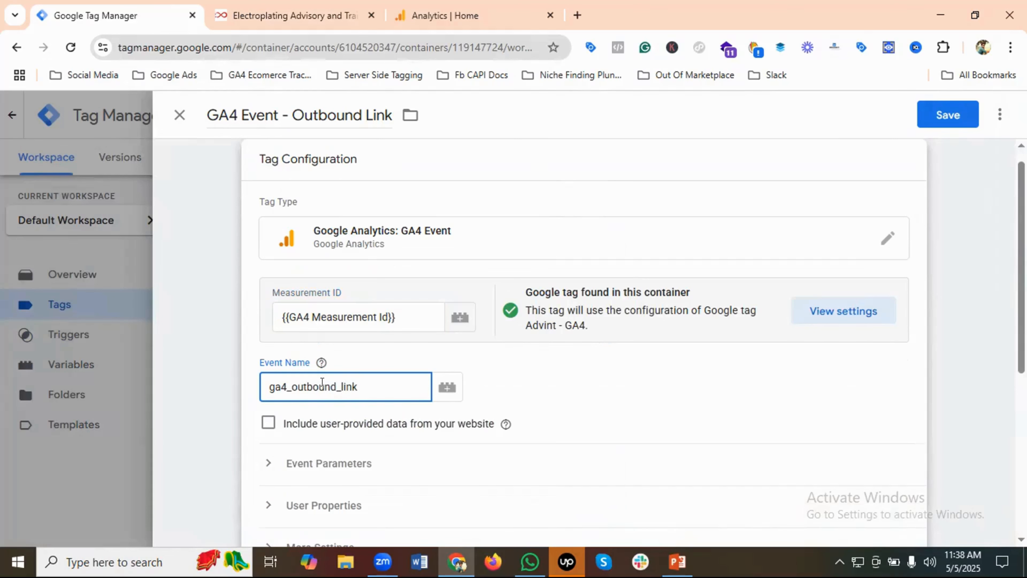
Add an event parameter named click_url with the Click URL variable as its value
left_click(335, 463)
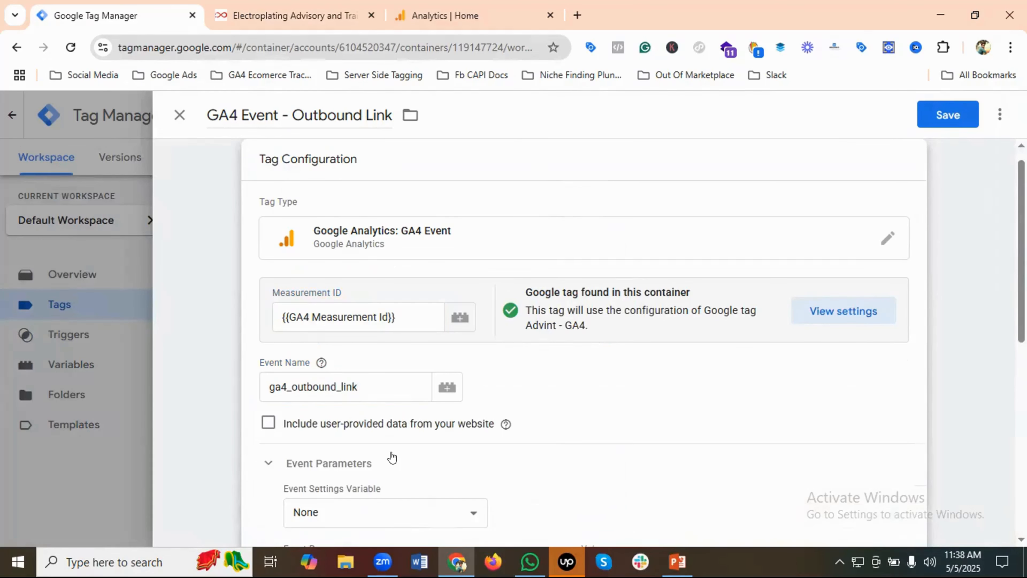
scroll(389, 455, "down", 2)
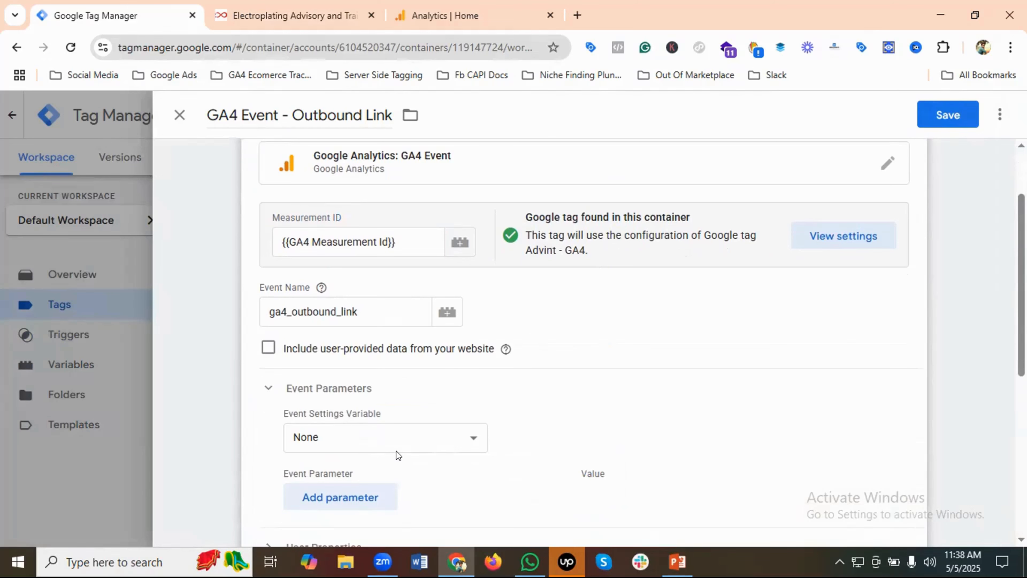
scroll(398, 453, "down", 2)
left_click(359, 419)
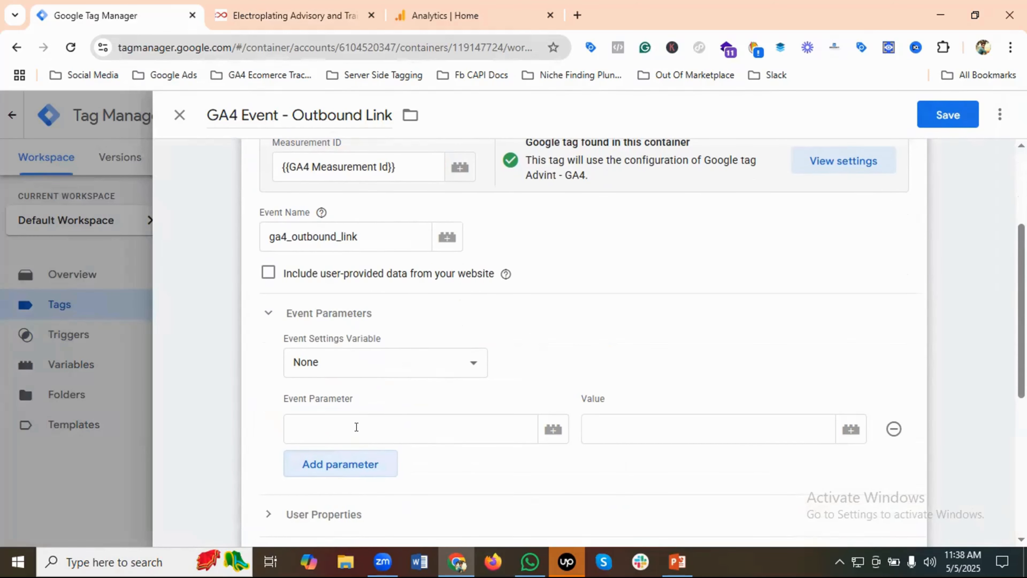
left_click(357, 427)
type("click_url")
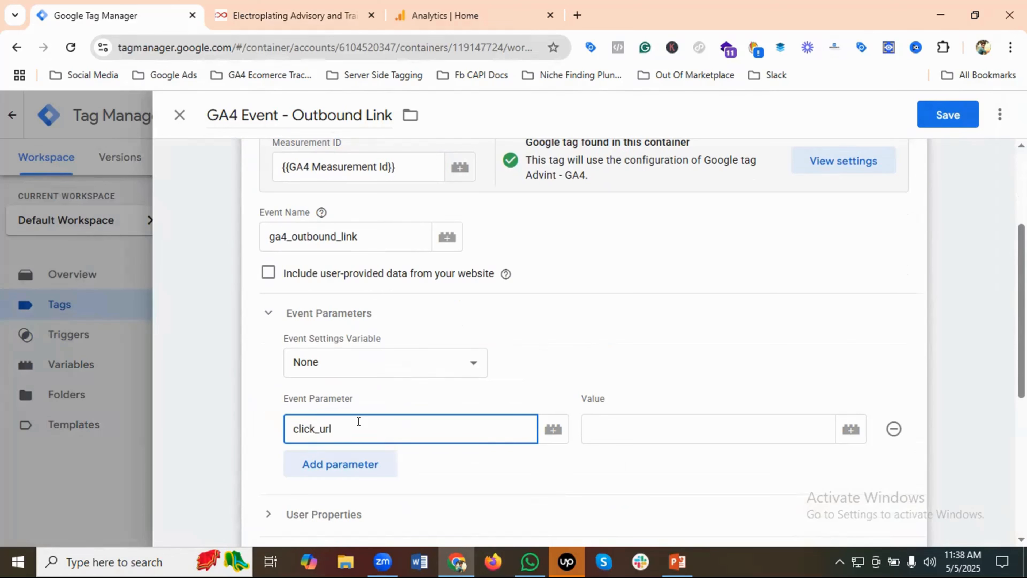
left_click(631, 428)
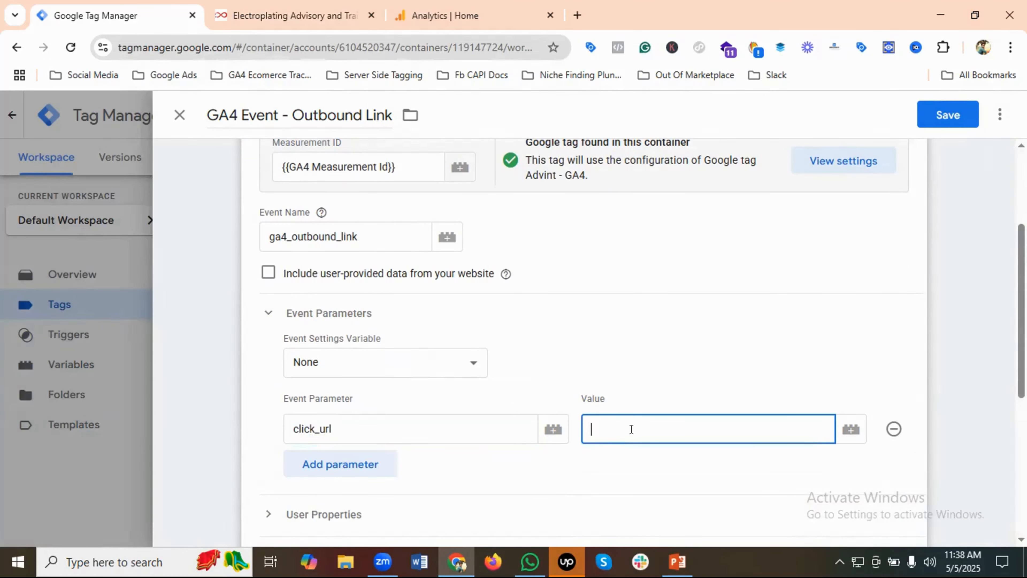
left_click(846, 430)
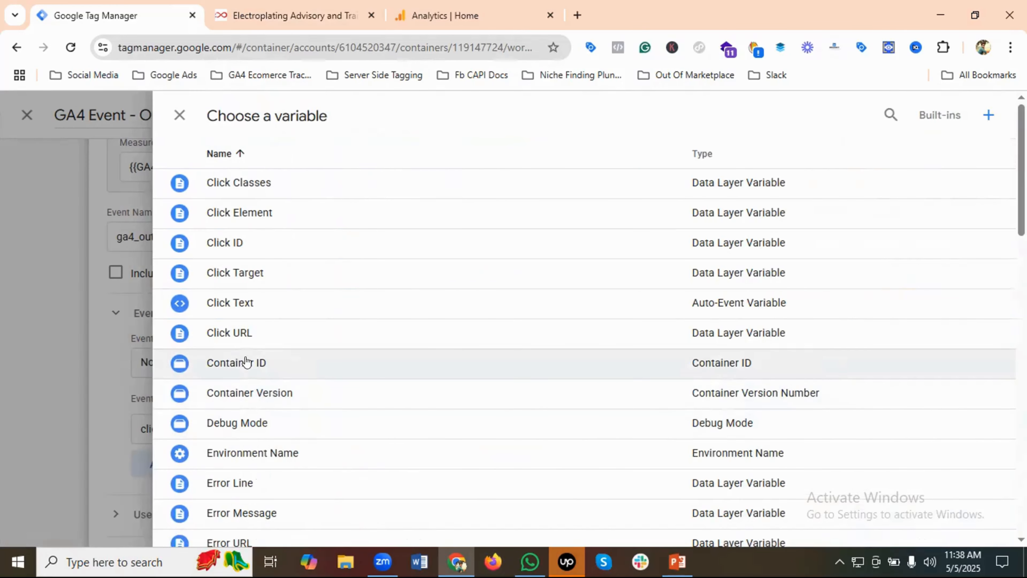
left_click(278, 343)
Add a second event parameter named click_text with the Click Text variable as its value
left_click(319, 460)
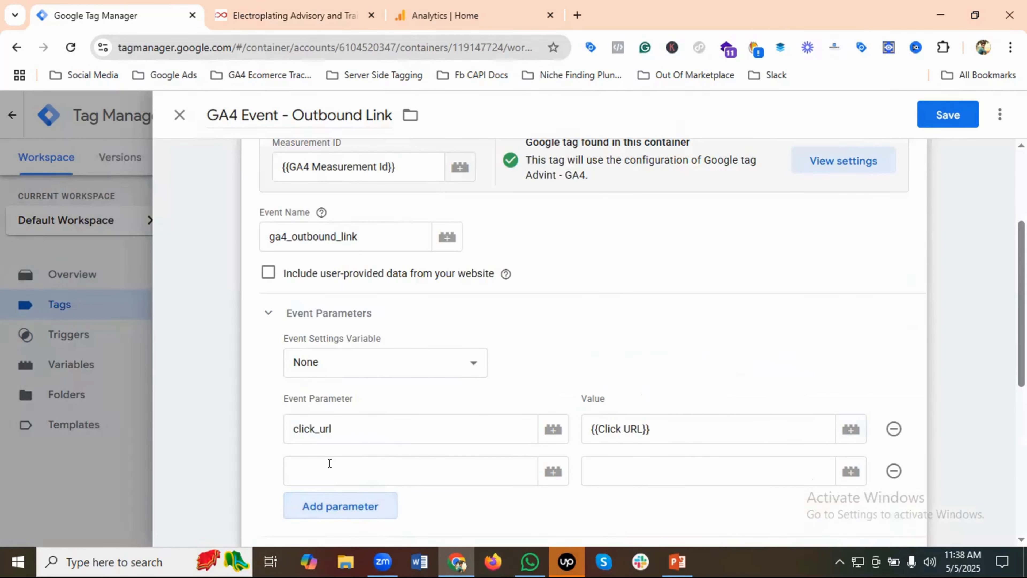
type("clcik")
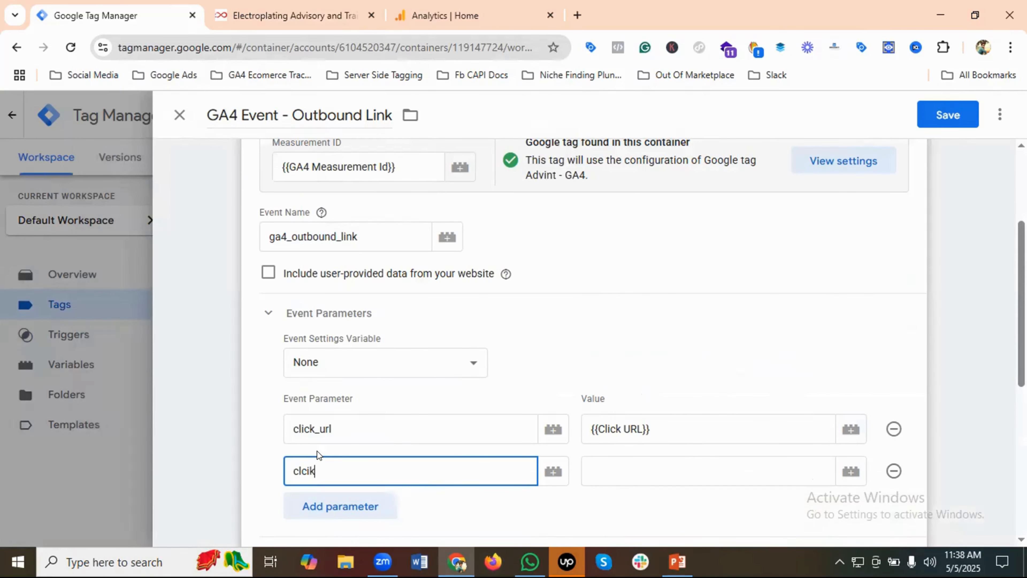
type("_text")
double_click(300, 471)
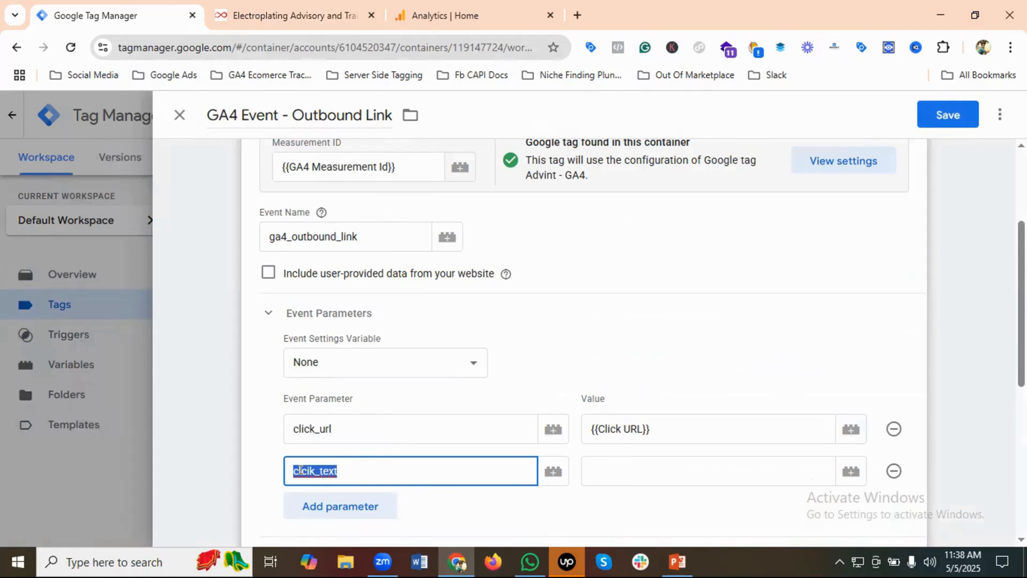
key("BackSpace")
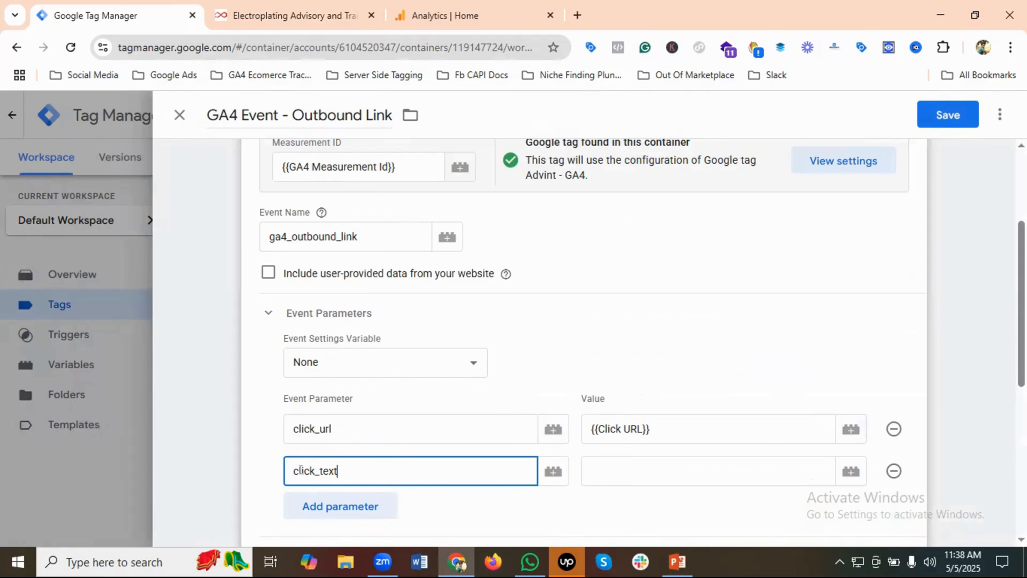
left_click(668, 470)
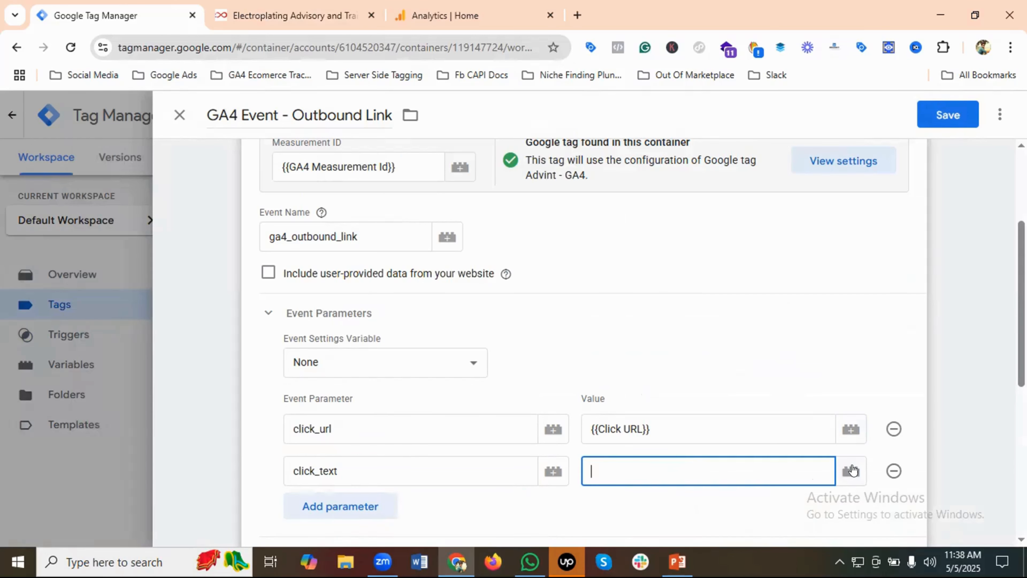
left_click(851, 471)
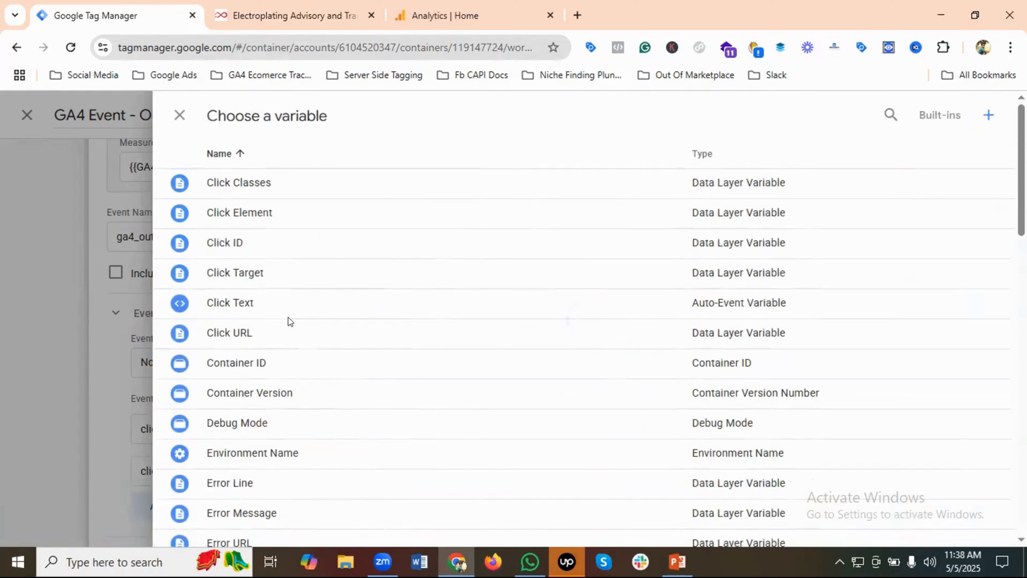
left_click(230, 304)
Assign Outbound Link Trigger as the tag's firing trigger and save the tag
scroll(339, 426, "down", 7)
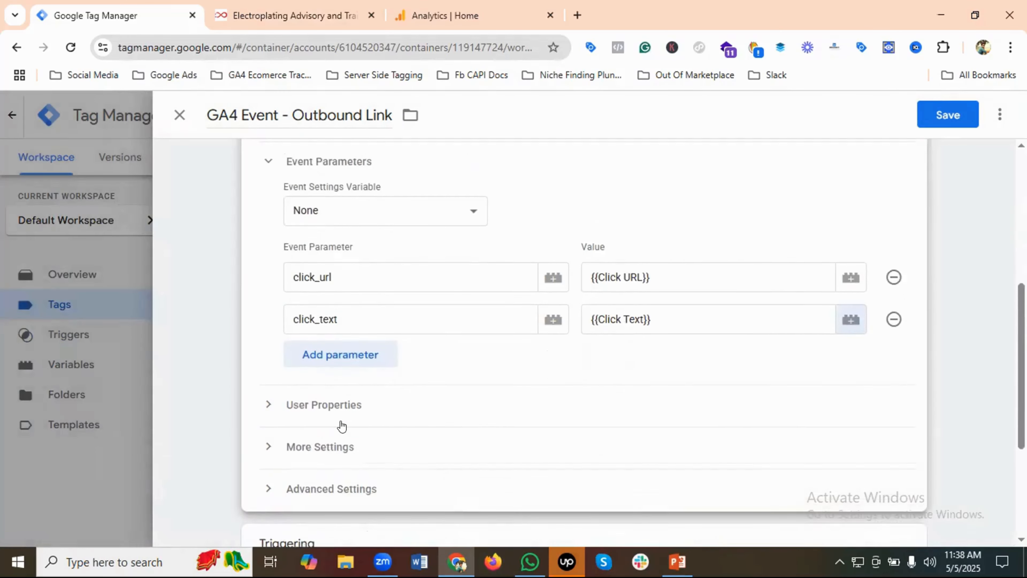
left_click(549, 466)
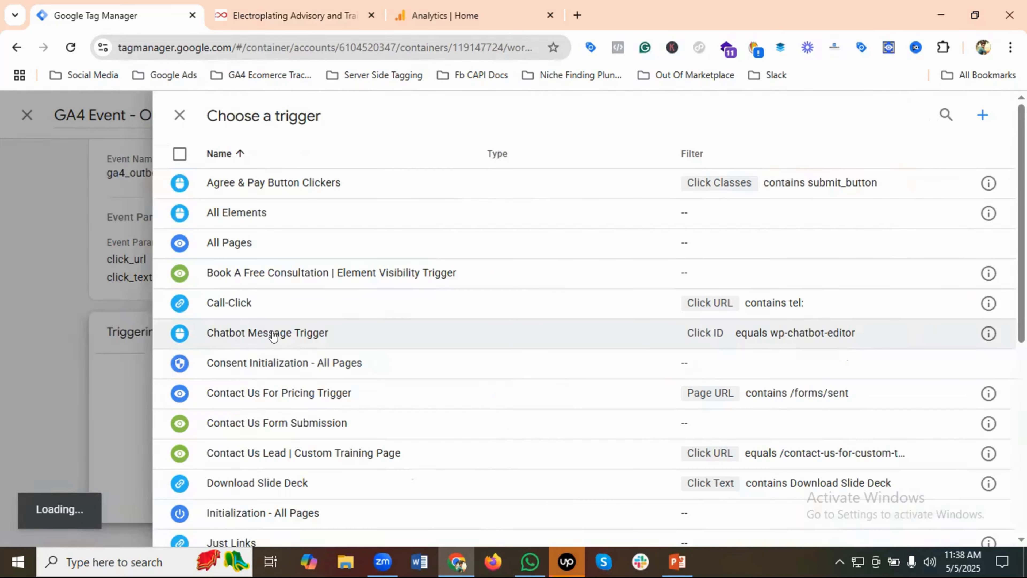
scroll(271, 331, "down", 5)
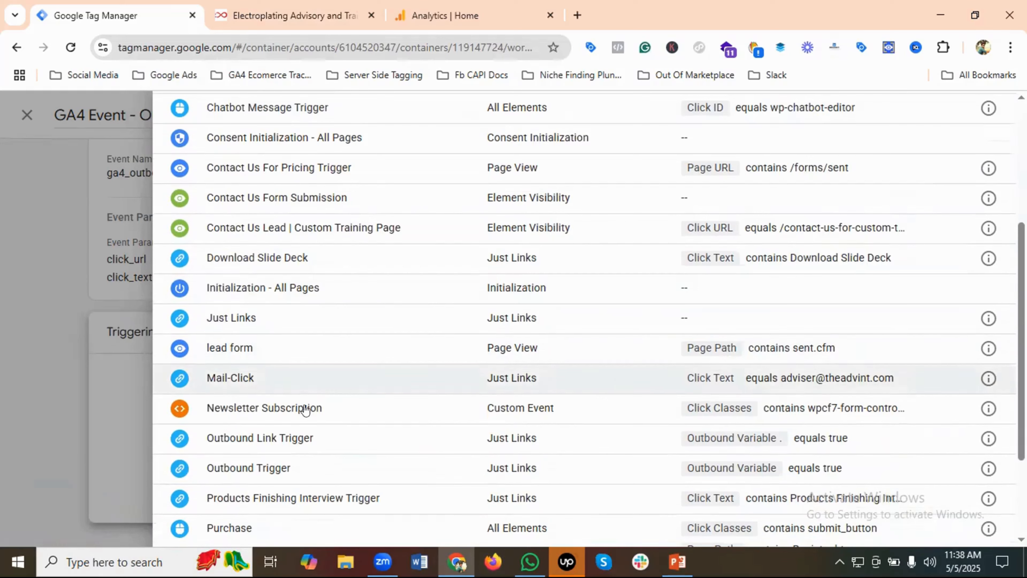
left_click(350, 444)
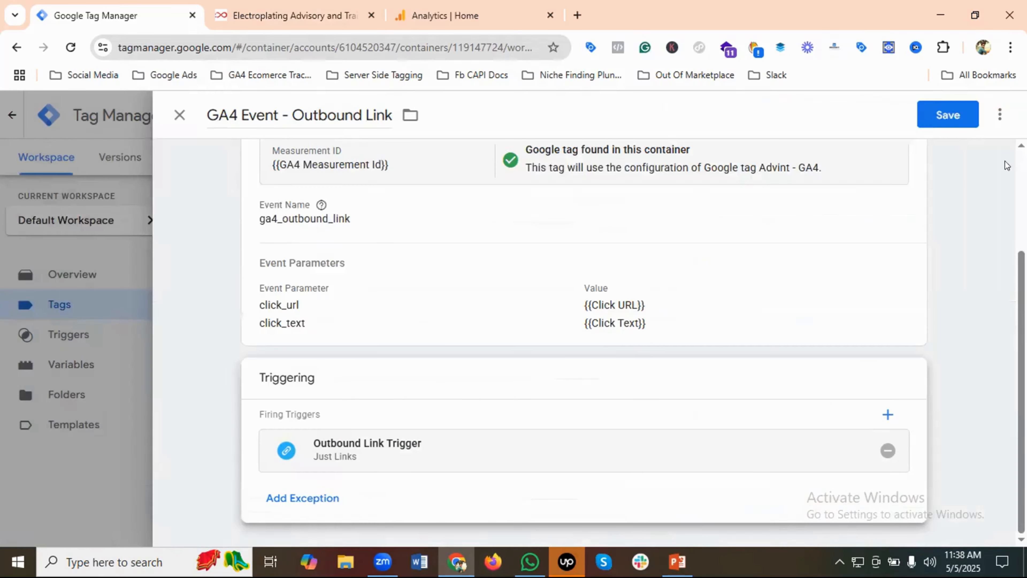
left_click(943, 115)
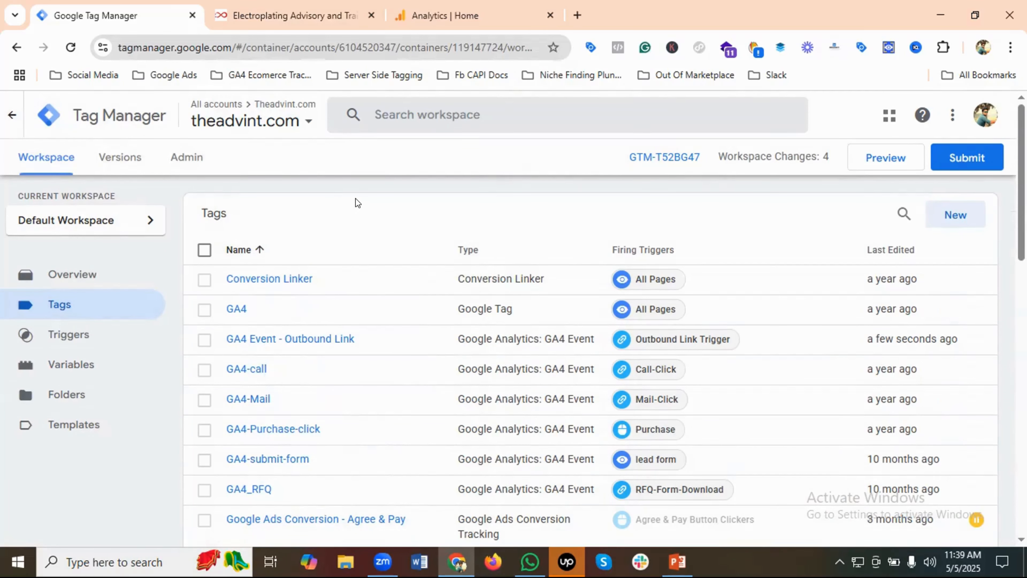
left_click(887, 162)
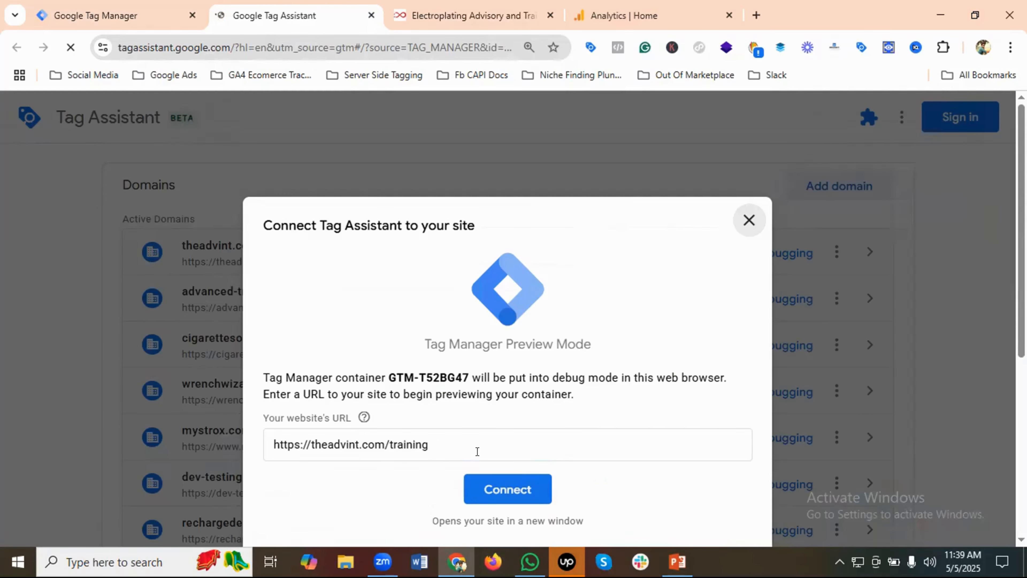
left_click(510, 489)
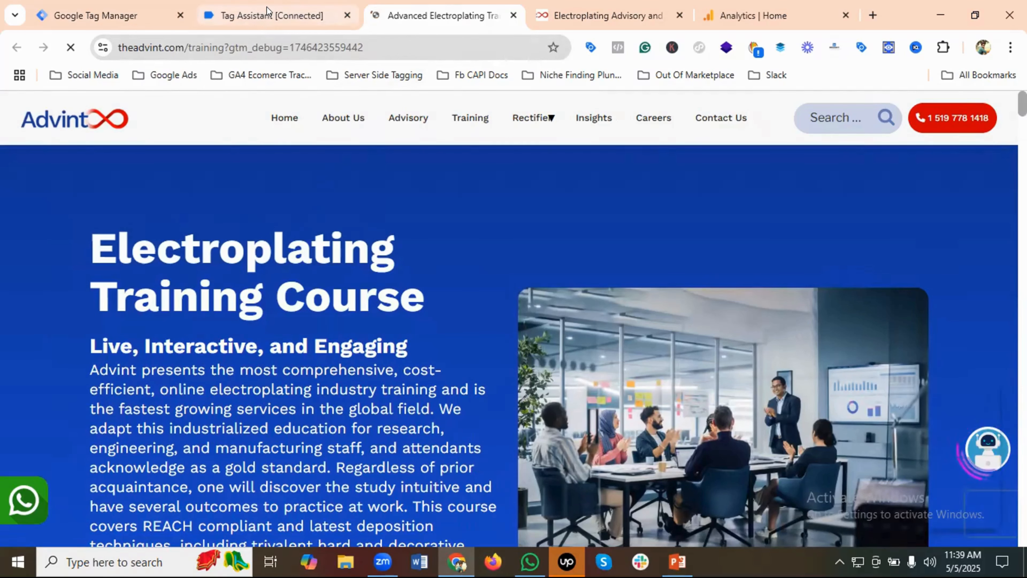
left_click(267, 17)
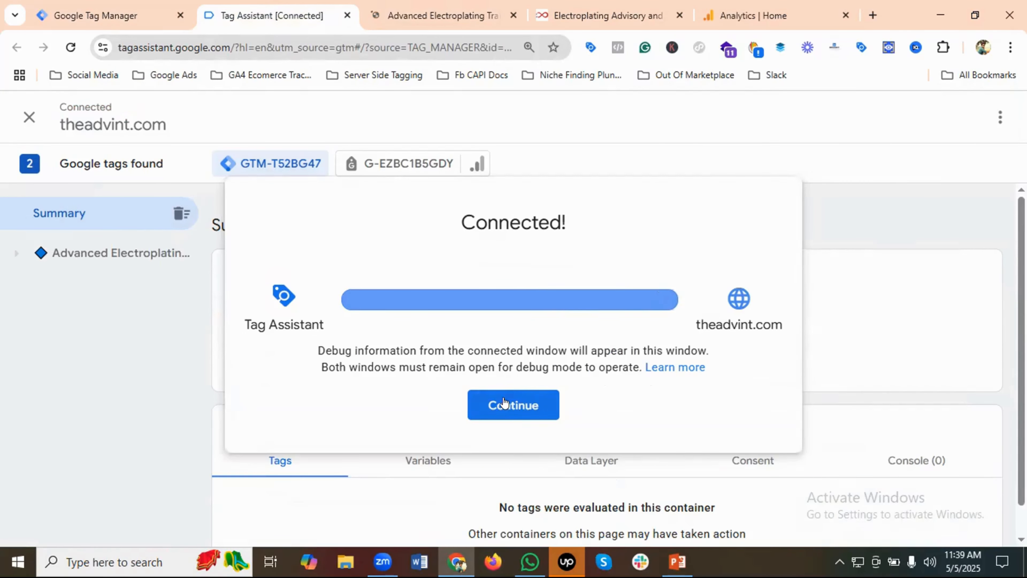
left_click(500, 404)
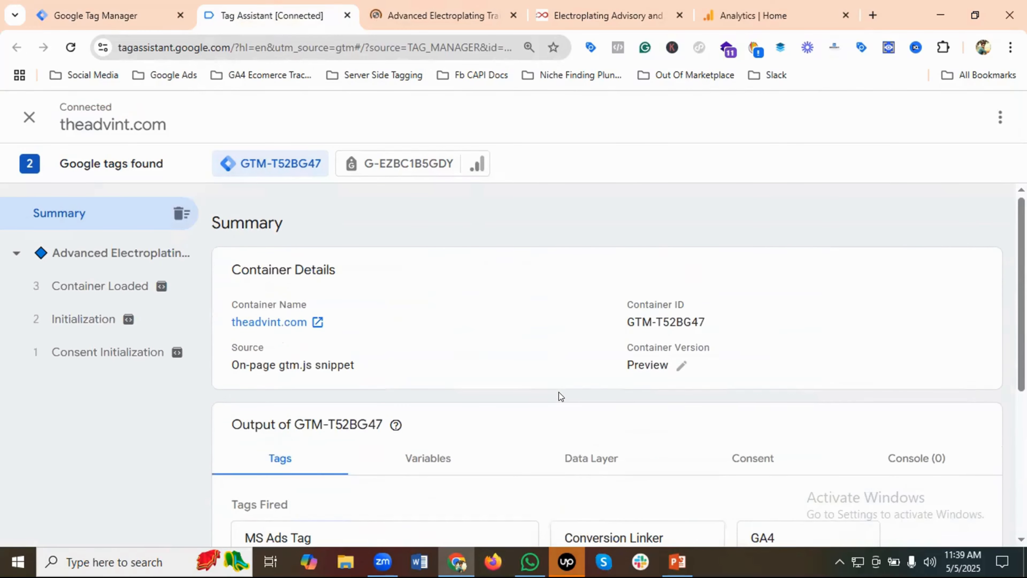
On the connected training page, follow the LinkedIn link in the footer to generate an outbound click
left_click(428, 15)
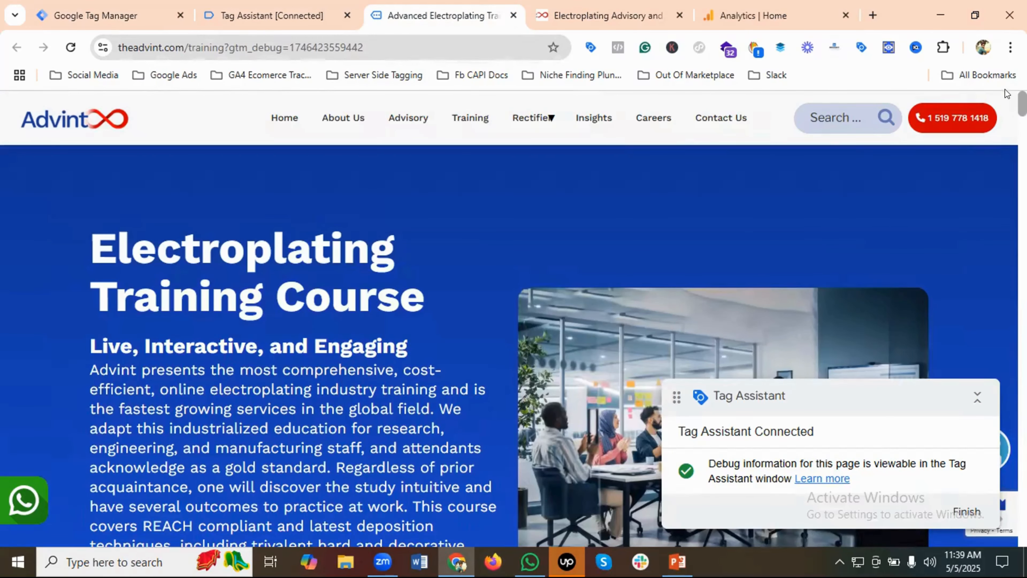
scroll(509, 320, "down", 15)
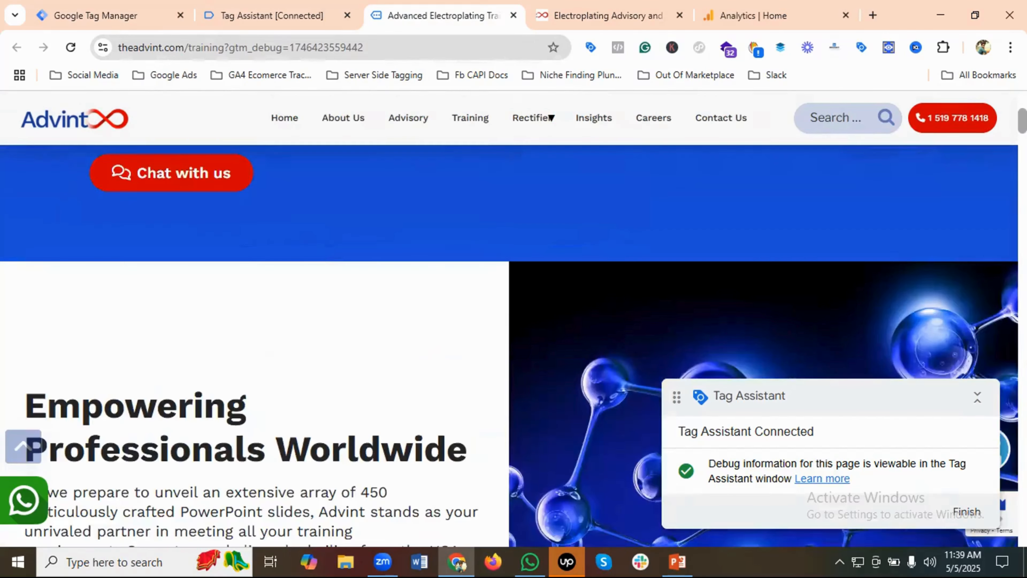
scroll(456, 406, "down", 15)
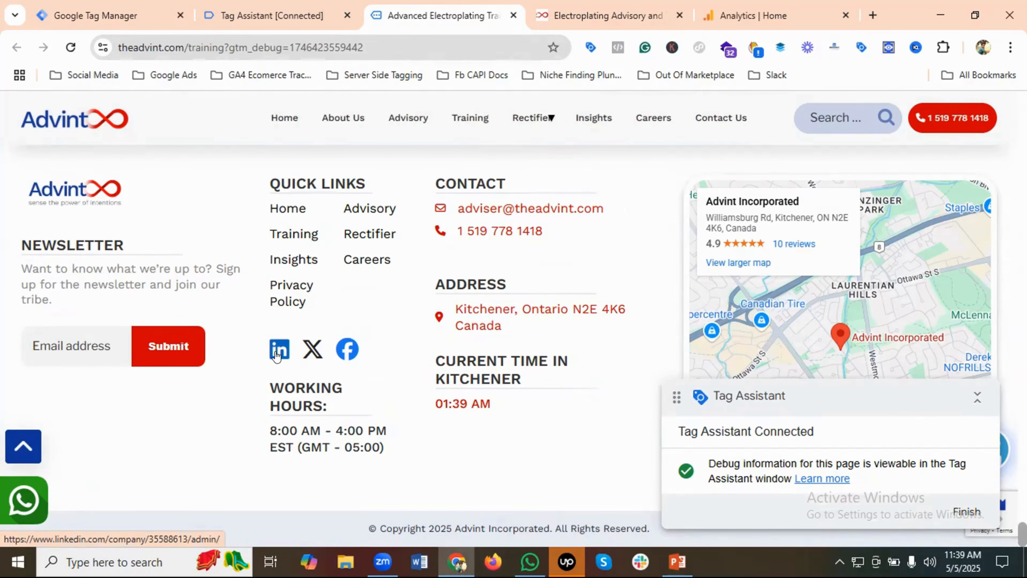
left_click(276, 355)
Switch to Tag Assistant and examine the fired GA4 - Outbound Link Tag's full properties, firing trigger and hits sent
left_click(247, 12)
scroll(402, 408, "down", 5)
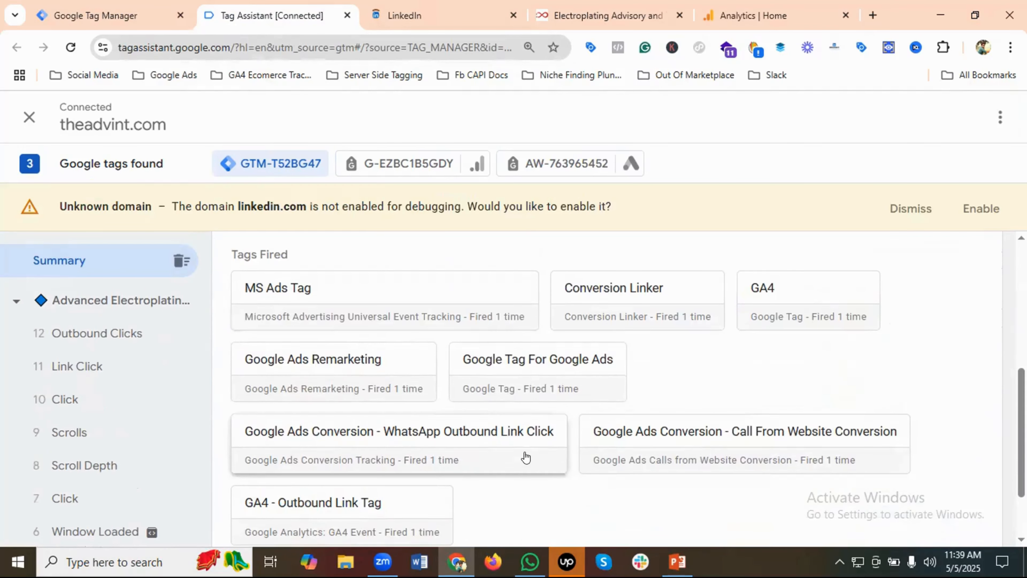
scroll(424, 466, "down", 2)
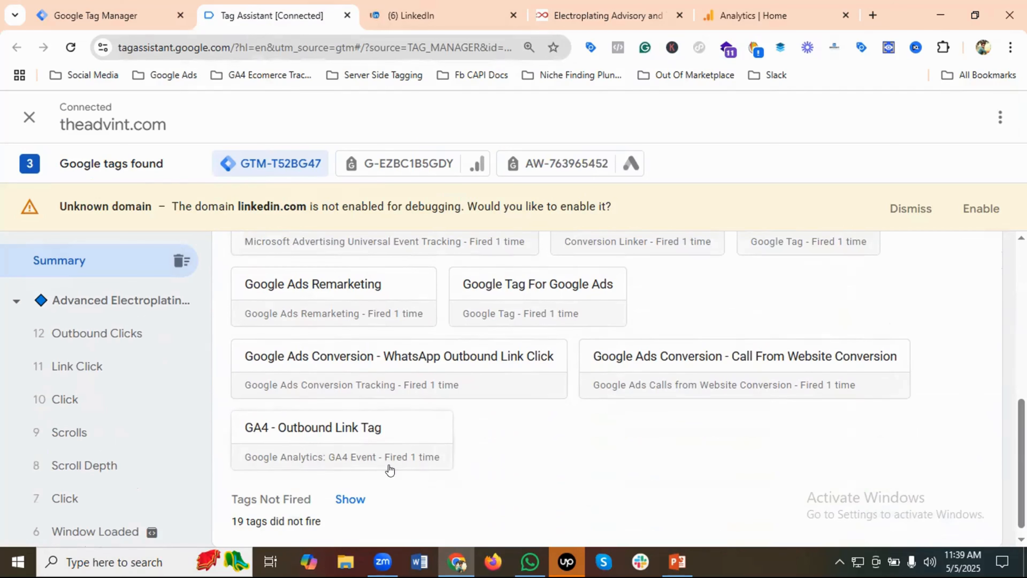
left_click(379, 429)
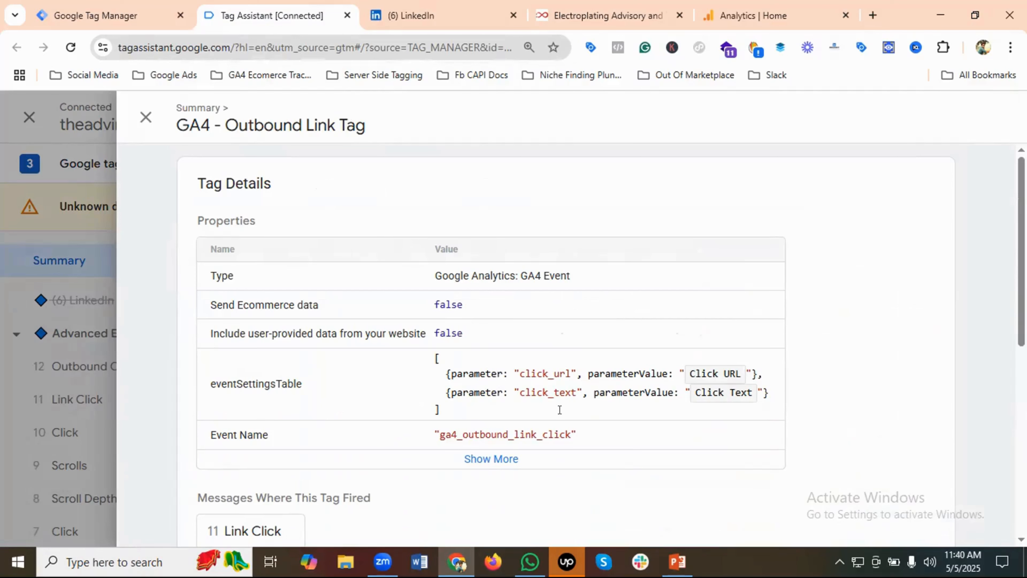
scroll(844, 394, "down", 5)
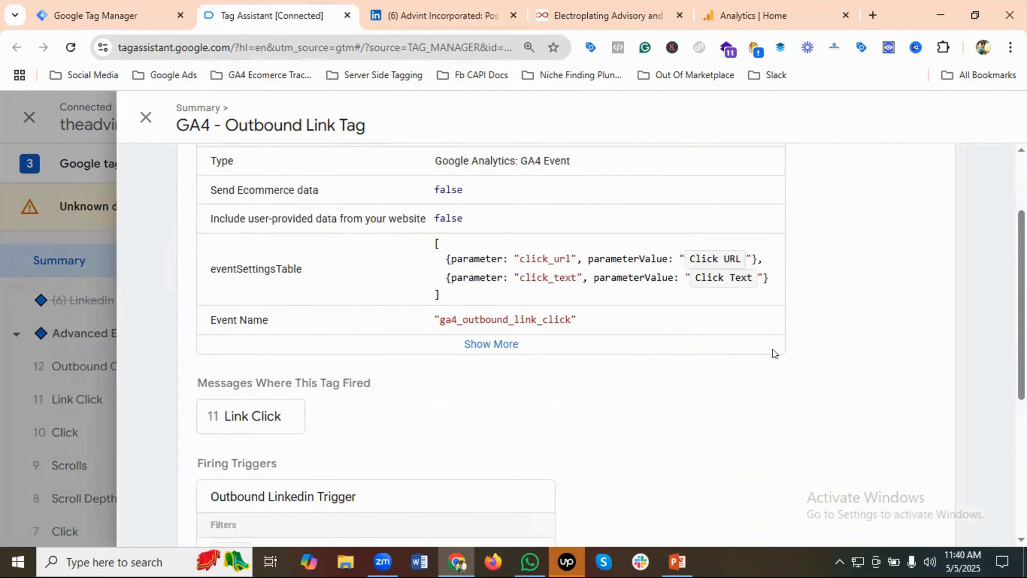
scroll(545, 399, "up", 3)
left_click(487, 383)
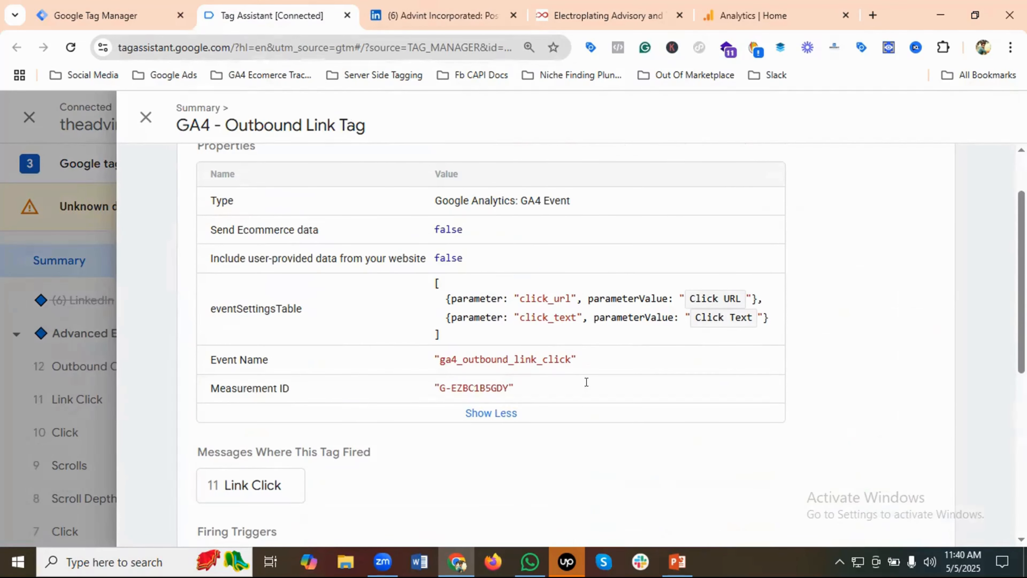
scroll(603, 386, "down", 8)
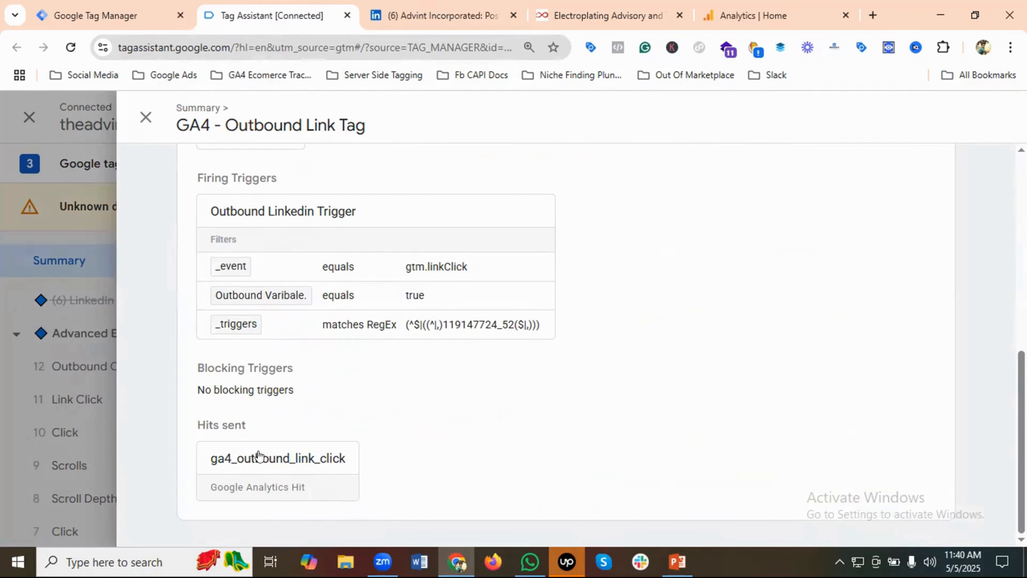
Review the parameters of the ga4_outbound_link_click hit, including click_url, and close its details
left_click(259, 458)
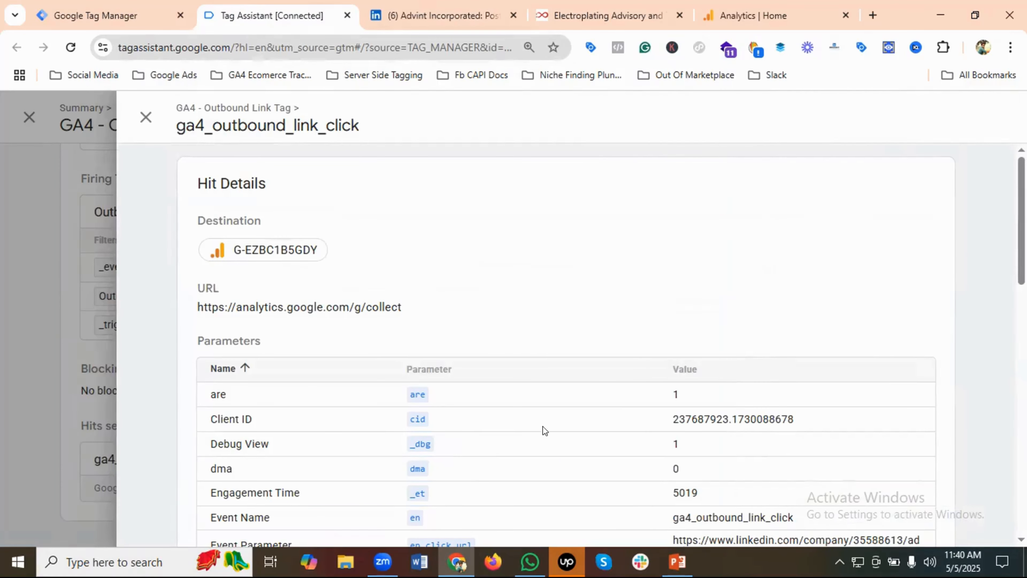
scroll(449, 426, "down", 8)
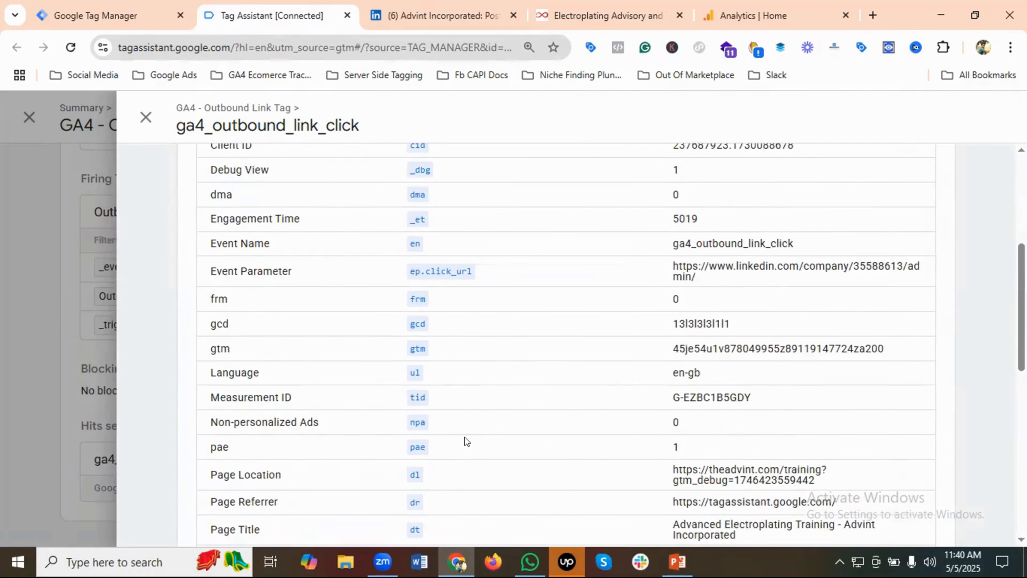
scroll(521, 441, "down", 1)
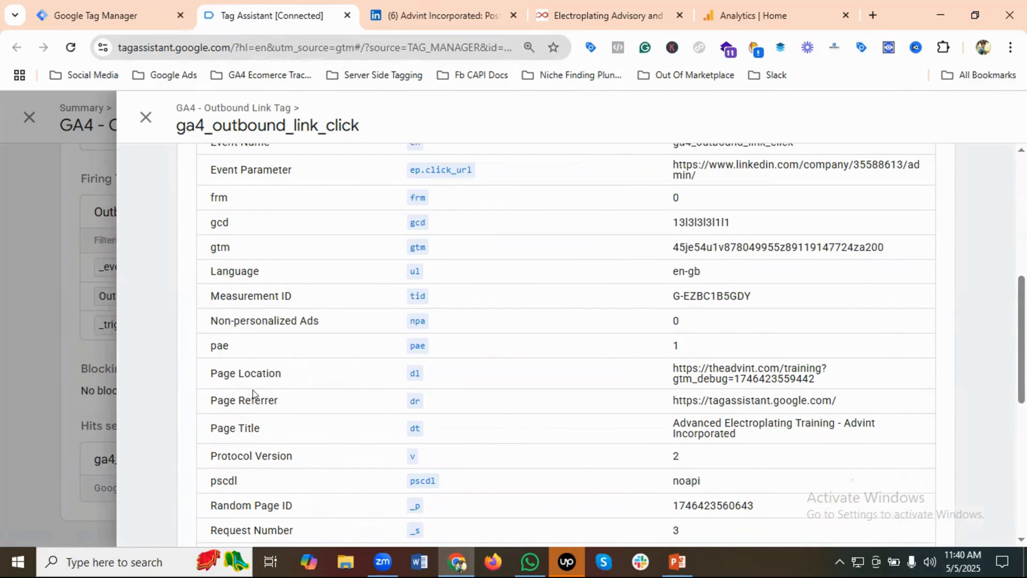
scroll(465, 413, "down", 10)
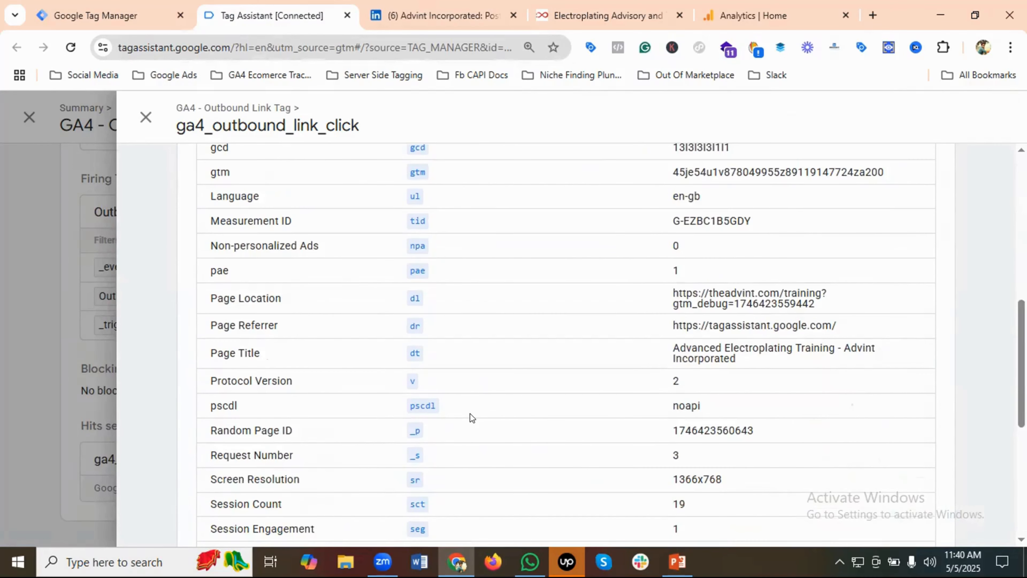
left_click(145, 117)
Switch to Google Analytics and open DebugView from the Advint - GA4 property's admin settings
left_click(744, 16)
mouse_move(12, 495)
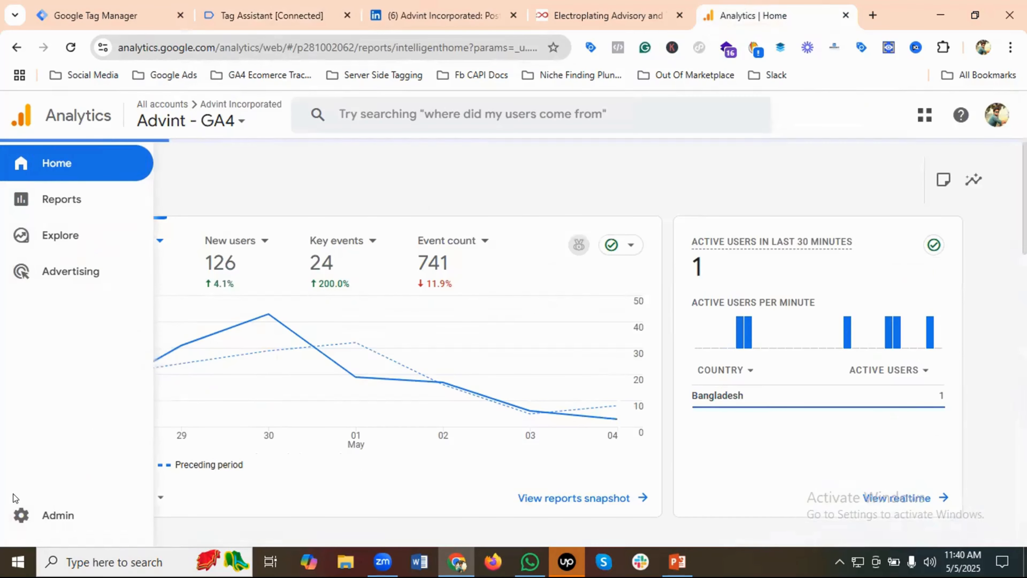
left_click(64, 515)
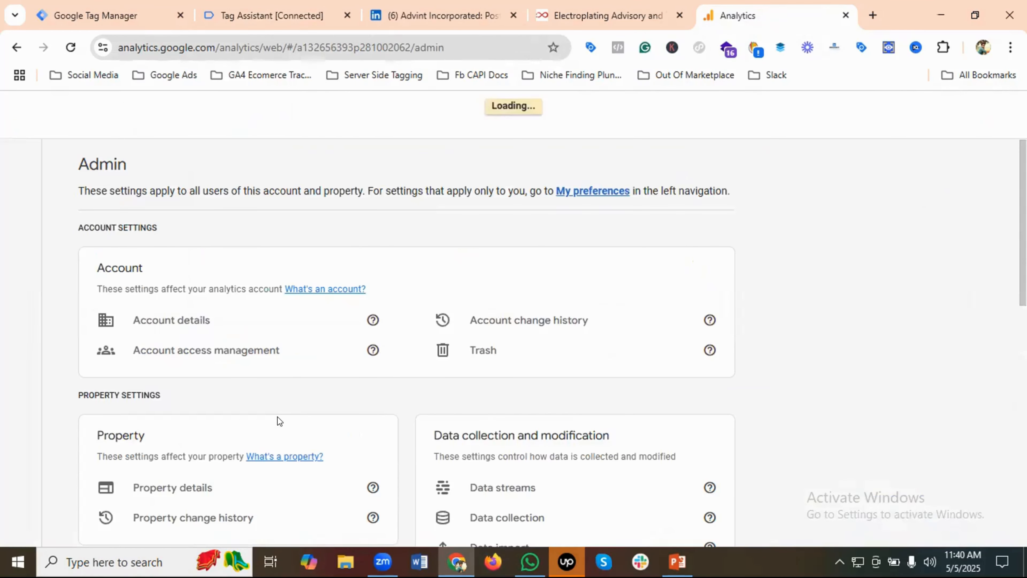
scroll(363, 410, "down", 6)
scroll(364, 409, "down", 5)
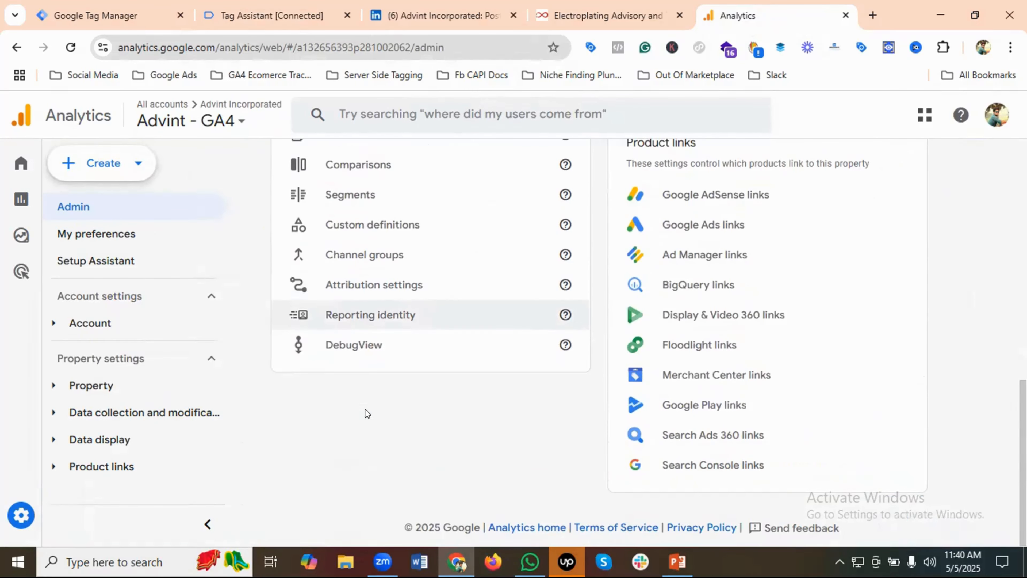
left_click(356, 344)
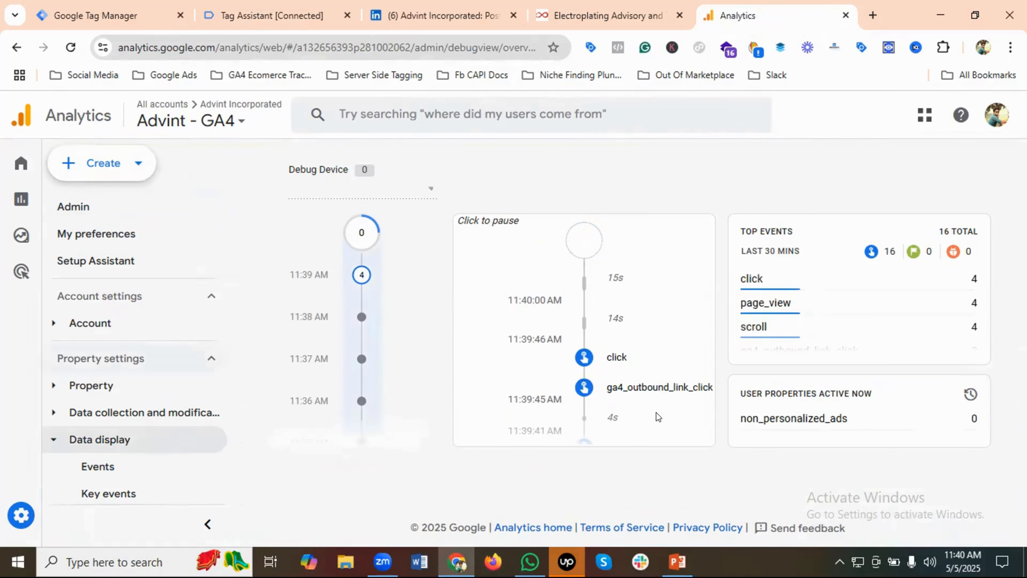
Open the ga4_outbound_link_click event in the DebugView timeline and look through its parameters
left_click(667, 390)
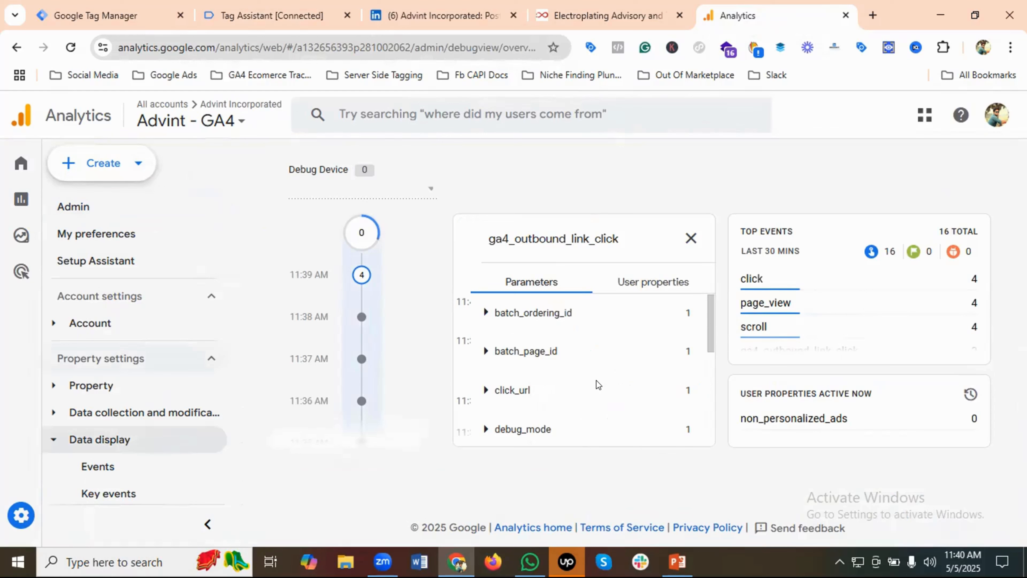
scroll(596, 381, "down", 6)
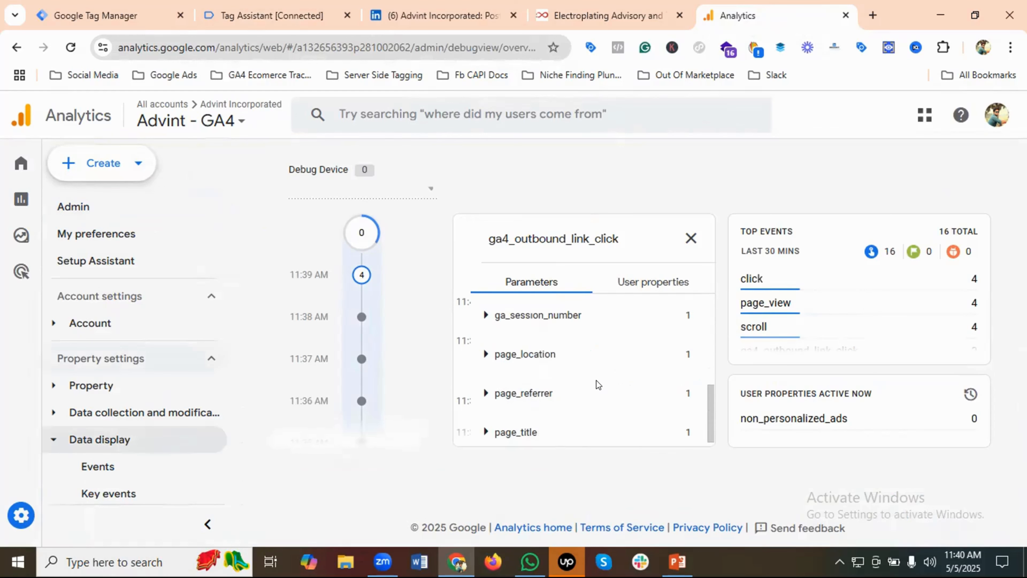
scroll(596, 380, "up", 5)
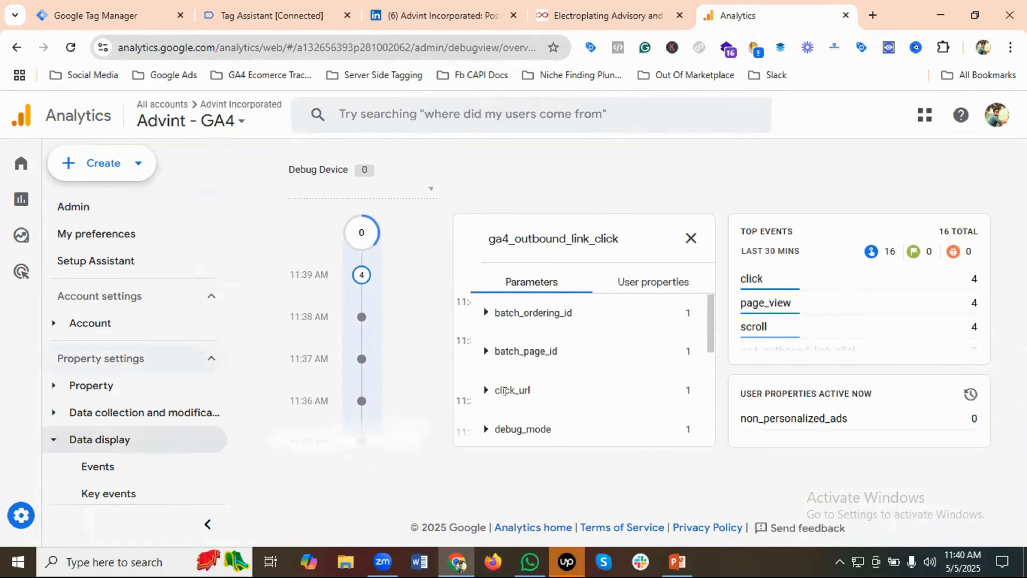
Expand the click_url parameter of the ga4_outbound_link_click event, review it with the remaining parameters, and close the event details
left_click(484, 390)
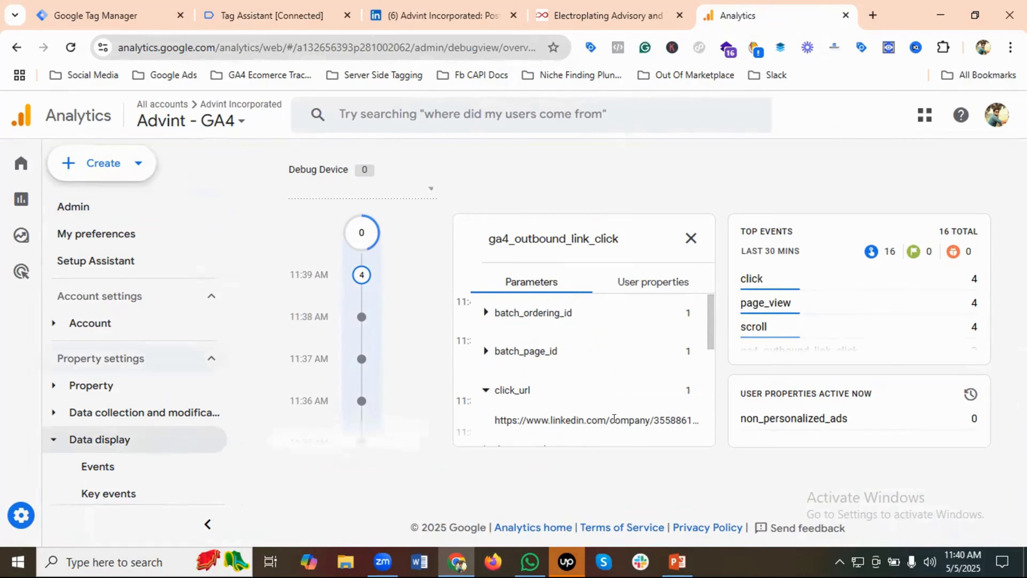
scroll(593, 402, "down", 2)
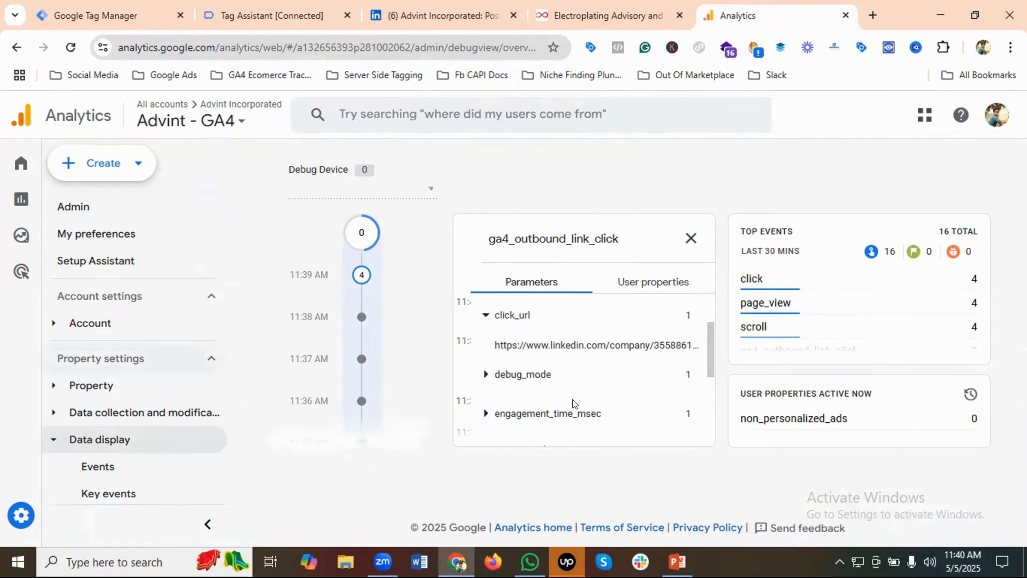
scroll(573, 400, "down", 4)
scroll(584, 400, "up", 5)
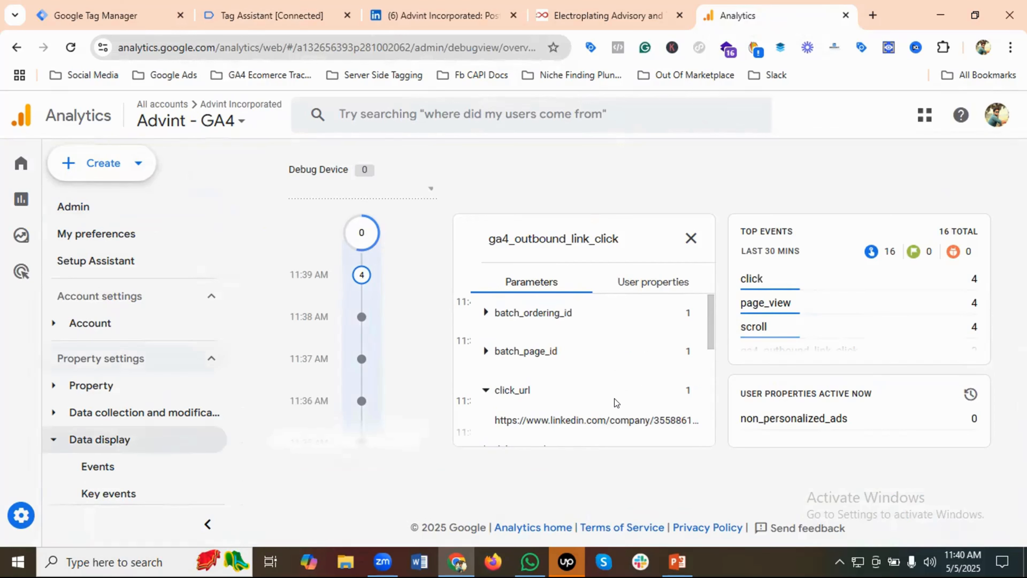
scroll(615, 401, "down", 5)
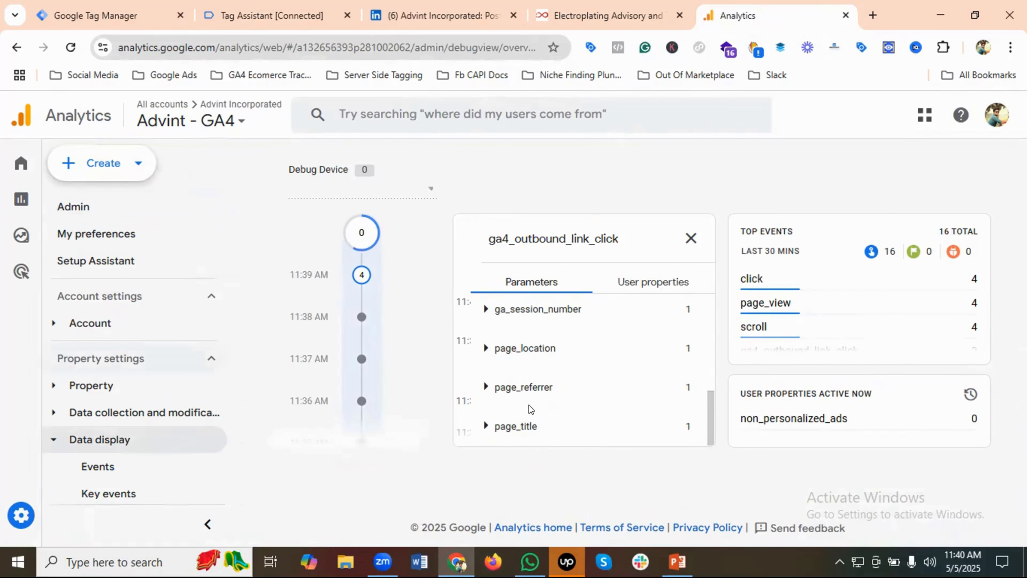
scroll(529, 405, "up", 5)
scroll(528, 404, "up", 1)
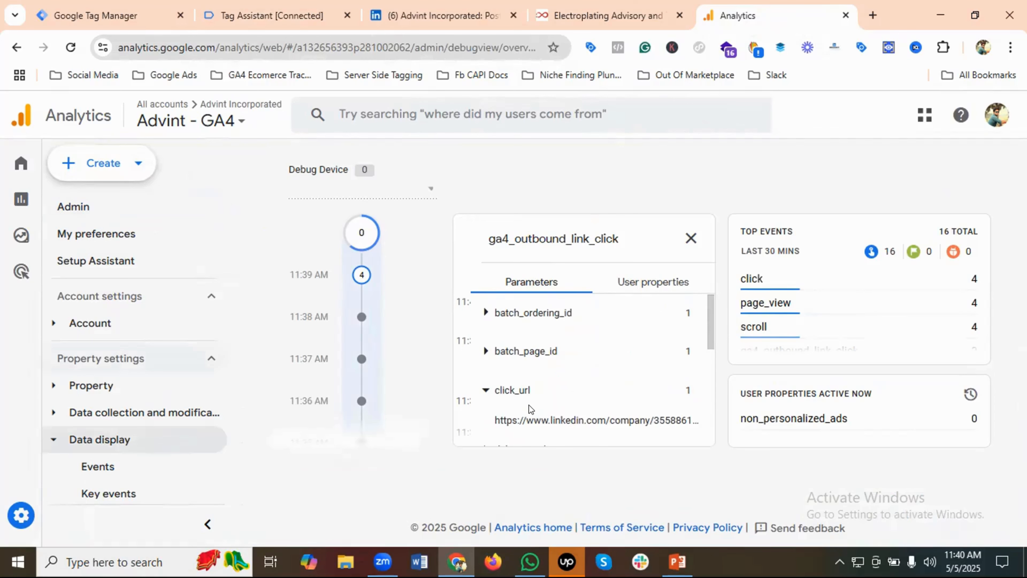
left_click(692, 238)
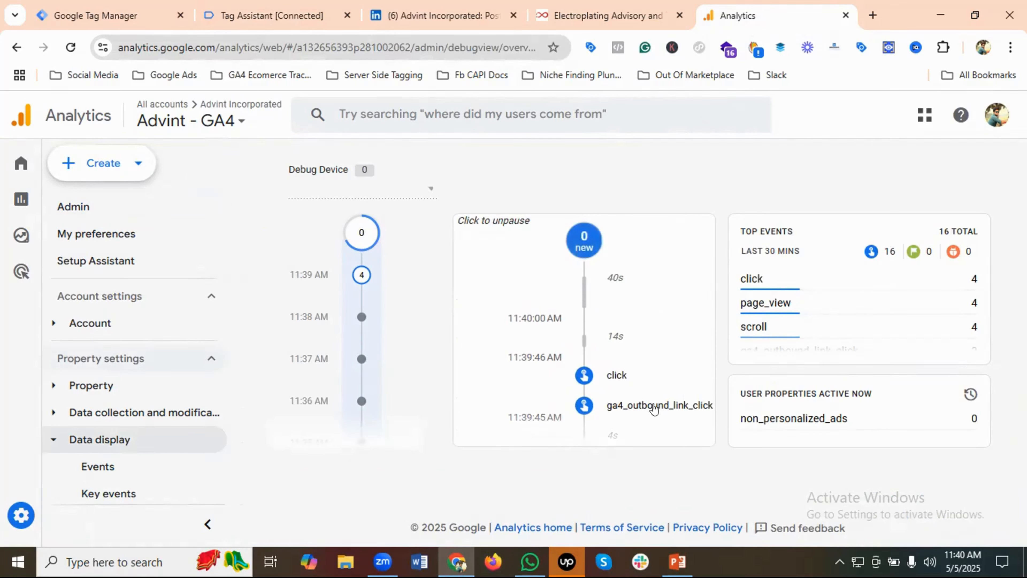
Reopen the ga4_outbound_link_click event from the seconds timeline and look through its full parameter list again
left_click(654, 408)
scroll(577, 390, "down", 5)
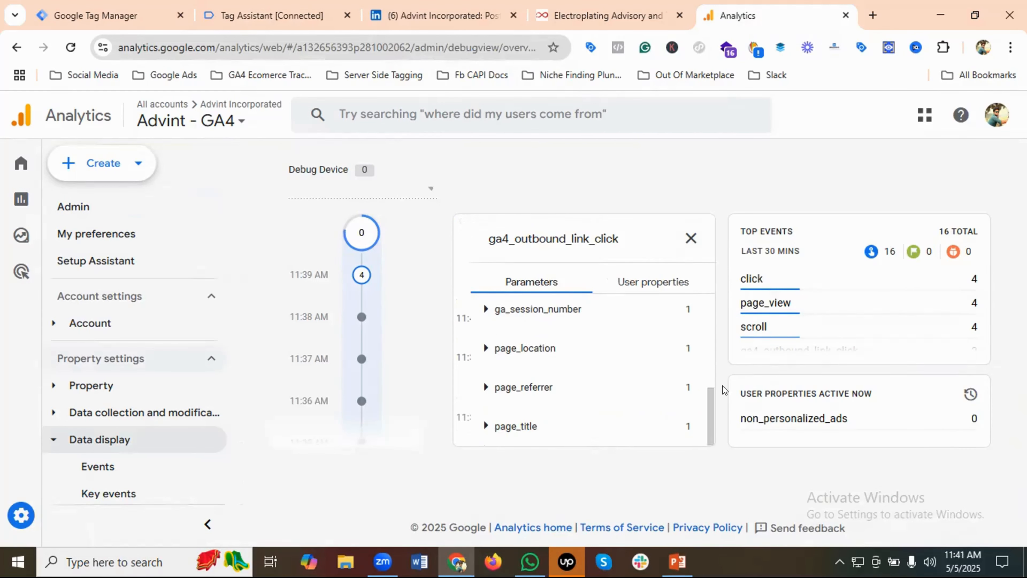
scroll(578, 395, "up", 5)
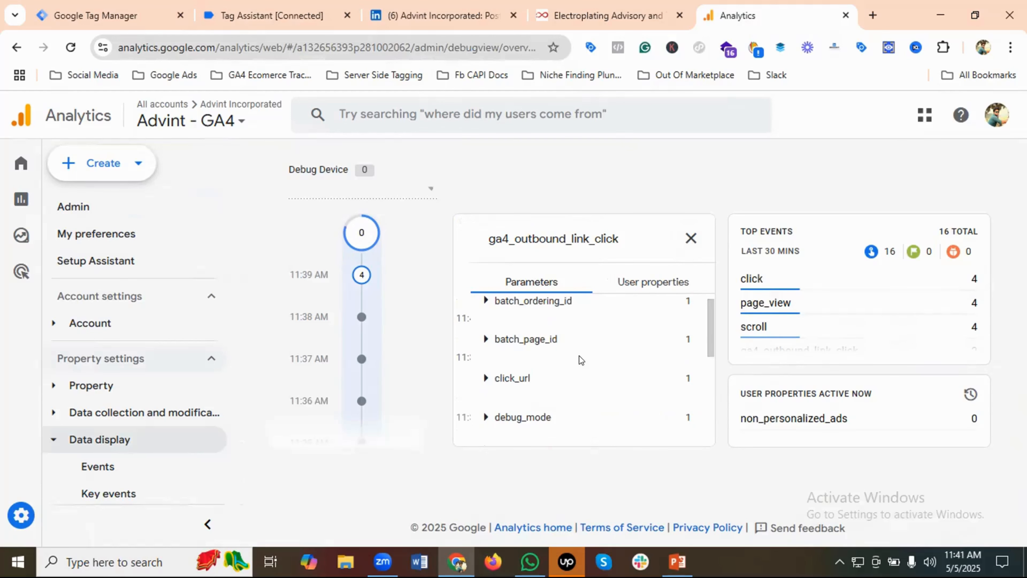
scroll(582, 364, "up", 1)
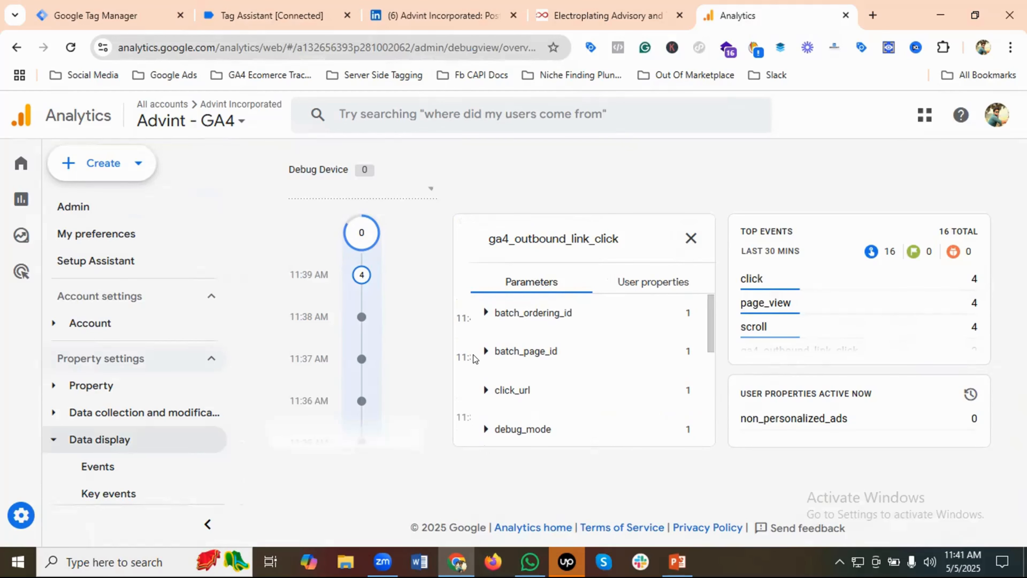
Switch to Google Tag Manager, publish the theadvint.com workspace changes without a version name or description, and close the version summary
left_click(158, 15)
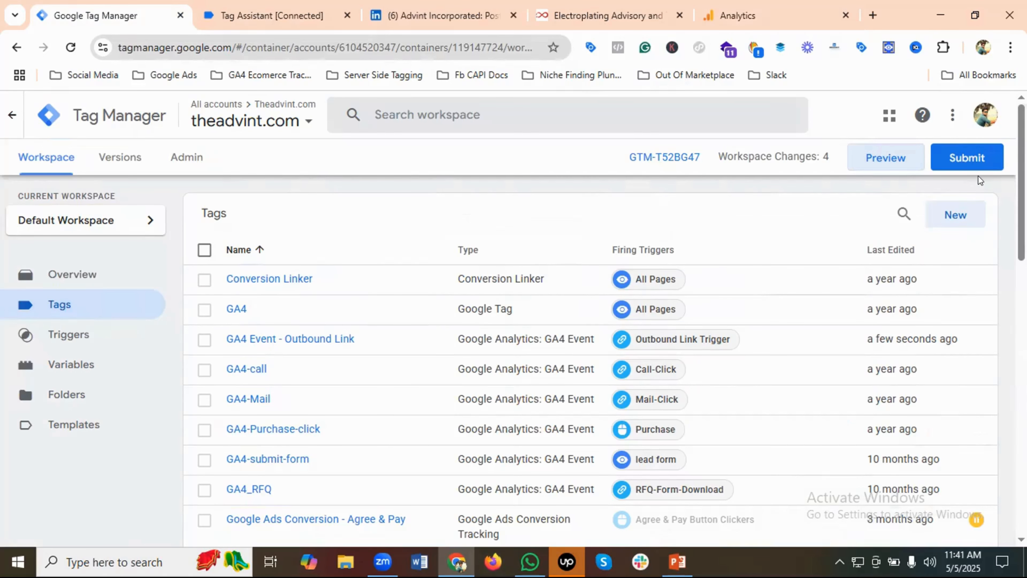
left_click(977, 161)
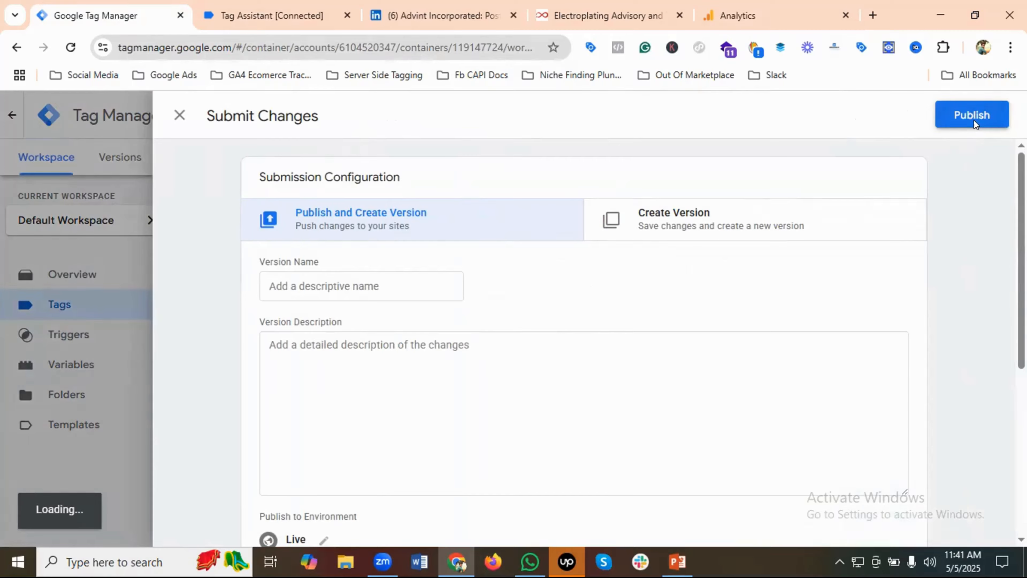
left_click(975, 121)
left_click(699, 507)
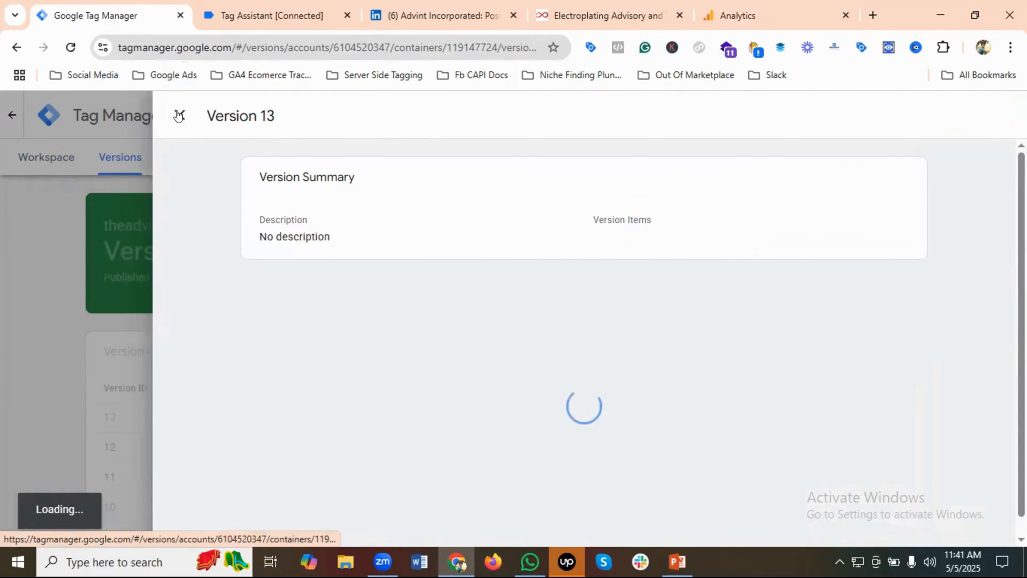
left_click(179, 116)
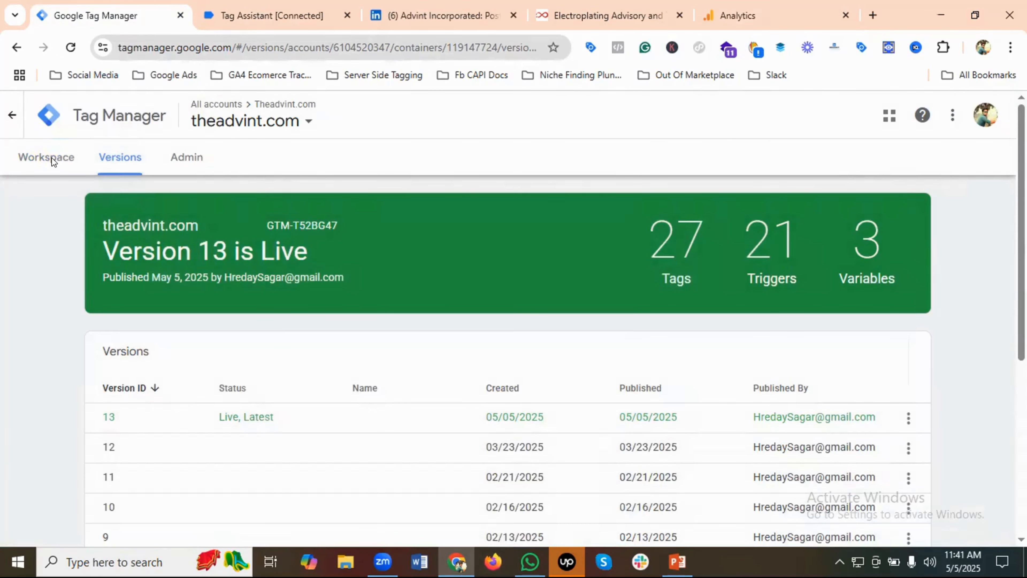